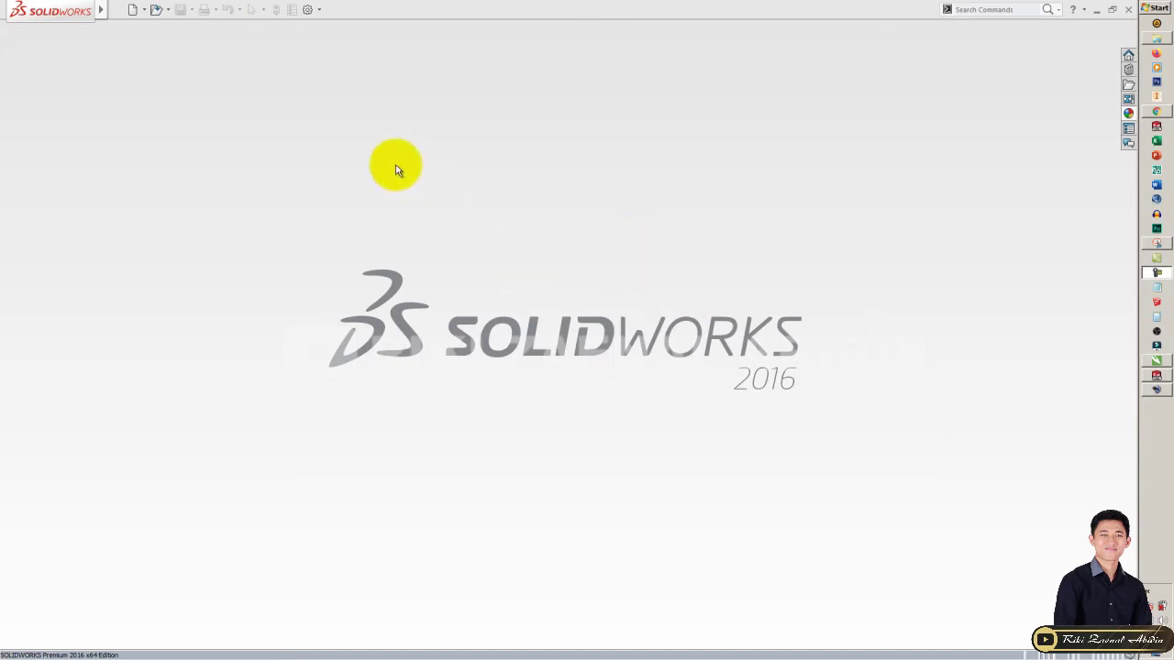
Step: Create a new blank Part document, Part1, from the New SOLIDWORKS Document dialog
{"action": "left_click", "coordinate": [256, 157]}
{"action": "left_click", "coordinate": [134, 10]}
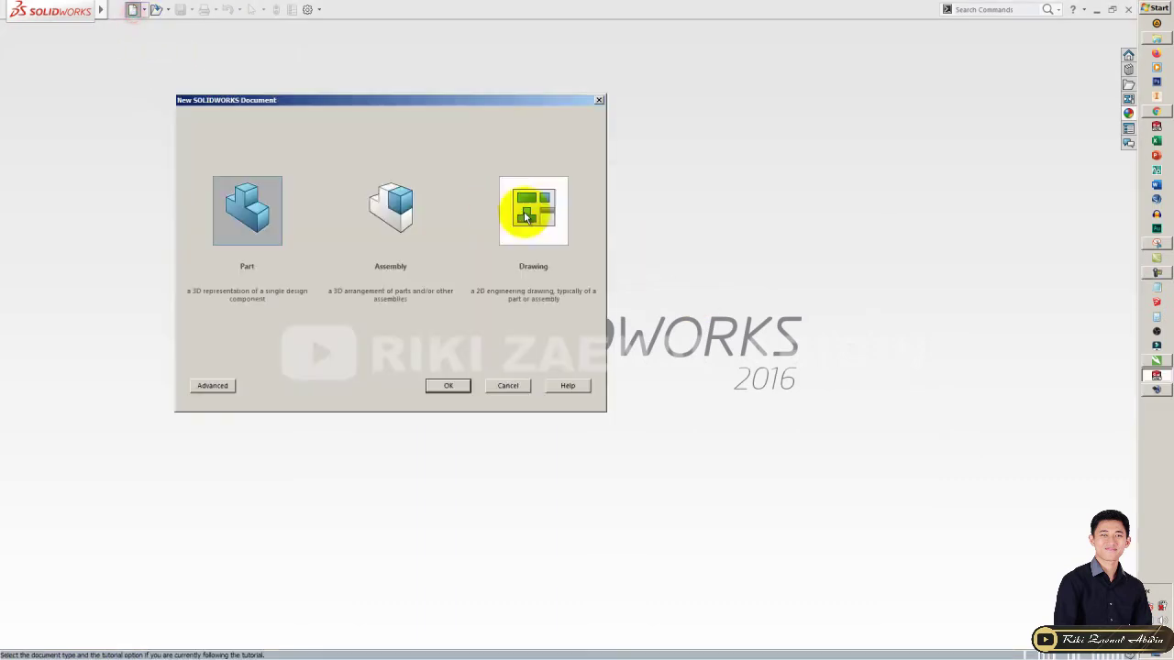
{"action": "left_click", "coordinate": [456, 385]}
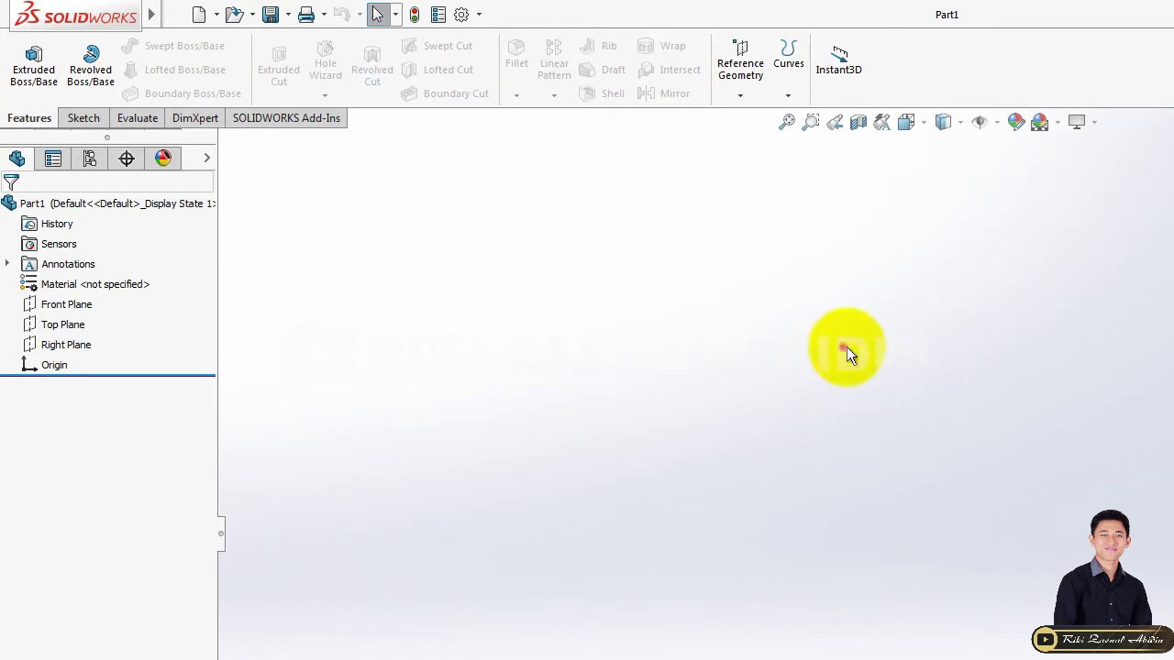
Step: Sketch a center rectangle on the Top Plane, centred at the origin
{"action": "left_click", "coordinate": [75, 114]}
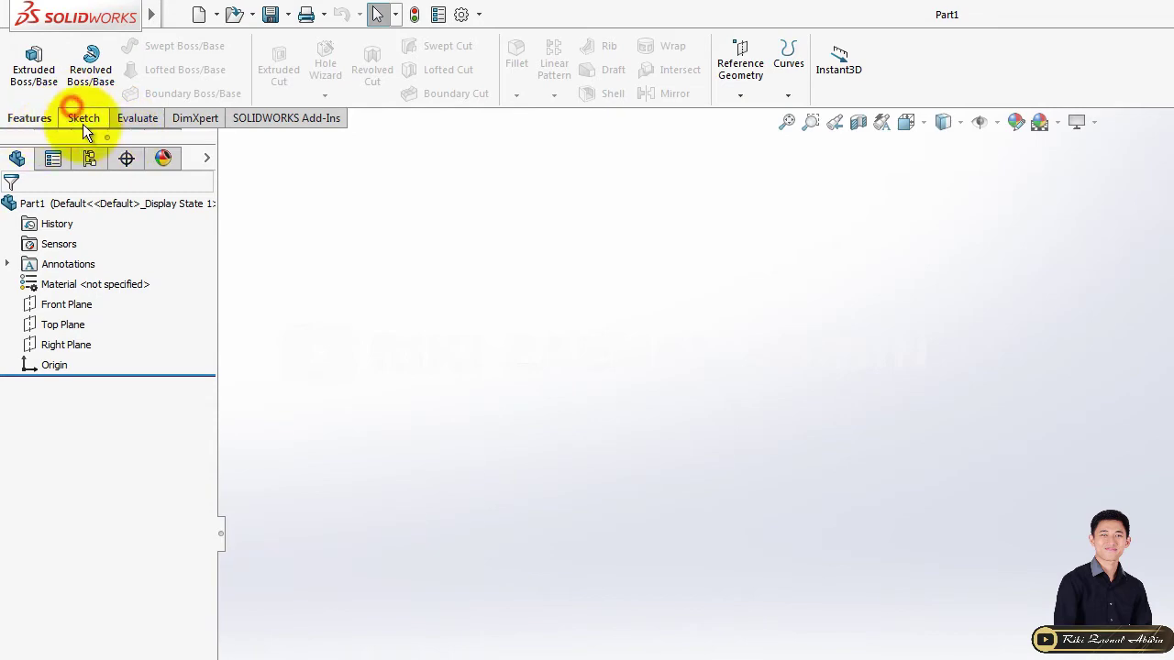
{"action": "left_click", "coordinate": [25, 57]}
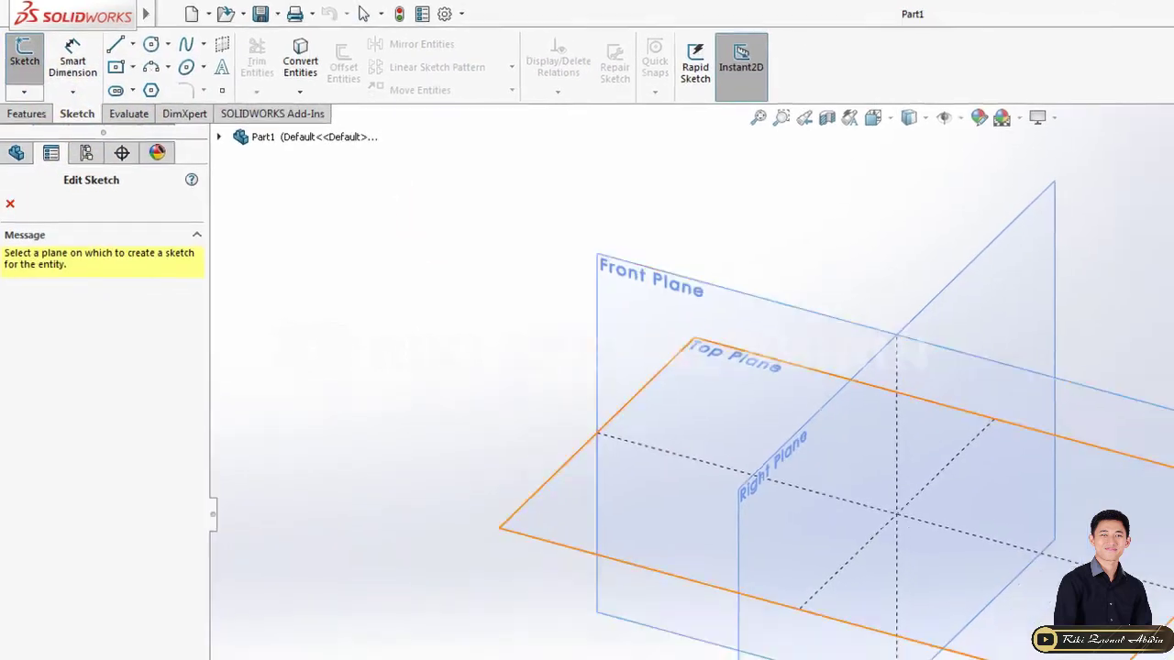
{"action": "left_click", "coordinate": [956, 375]}
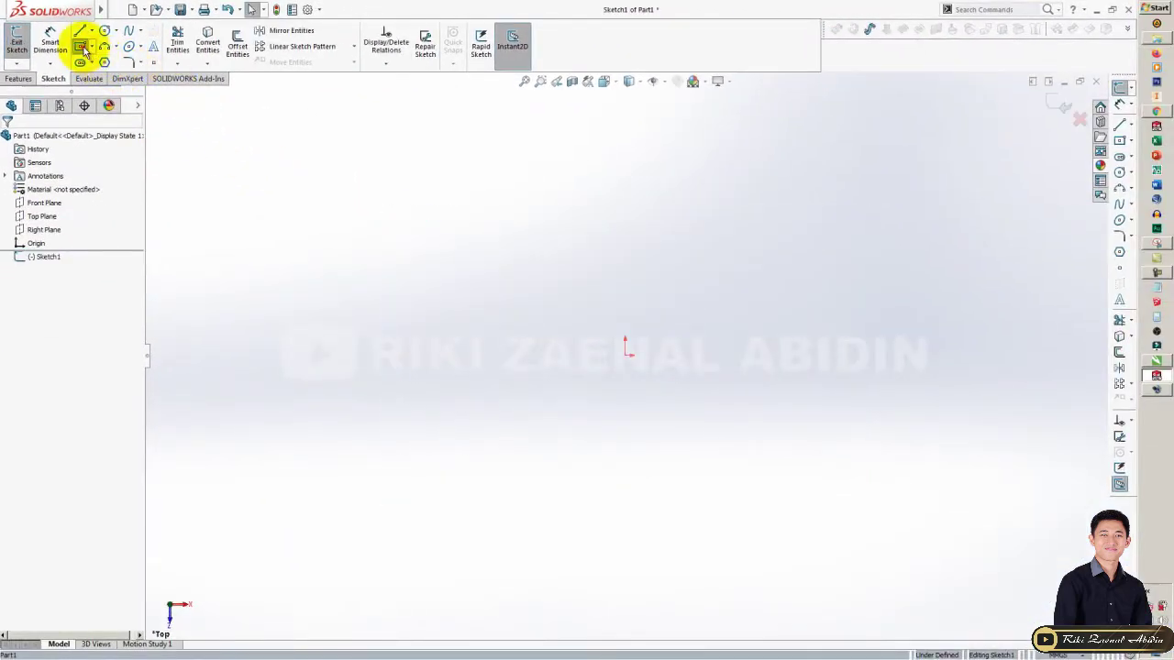
{"action": "left_click", "coordinate": [81, 47]}
{"action": "left_click", "coordinate": [624, 349]}
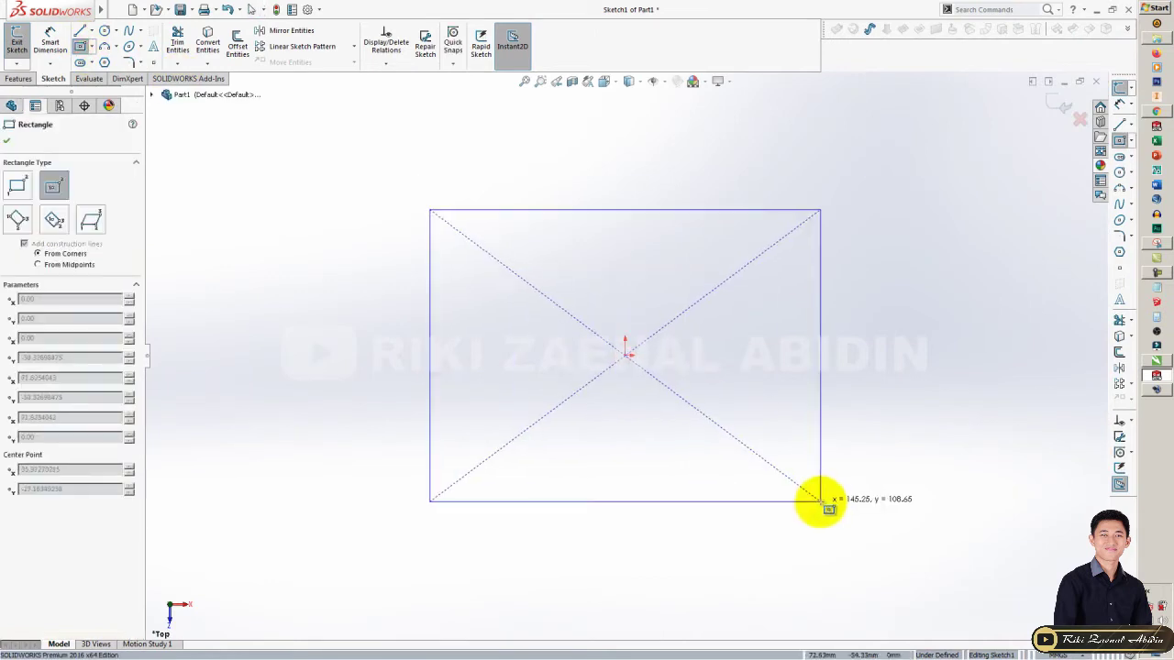
{"action": "left_click", "coordinate": [821, 500]}
{"action": "left_click", "coordinate": [1059, 101]}
{"action": "left_click", "coordinate": [1061, 107]}
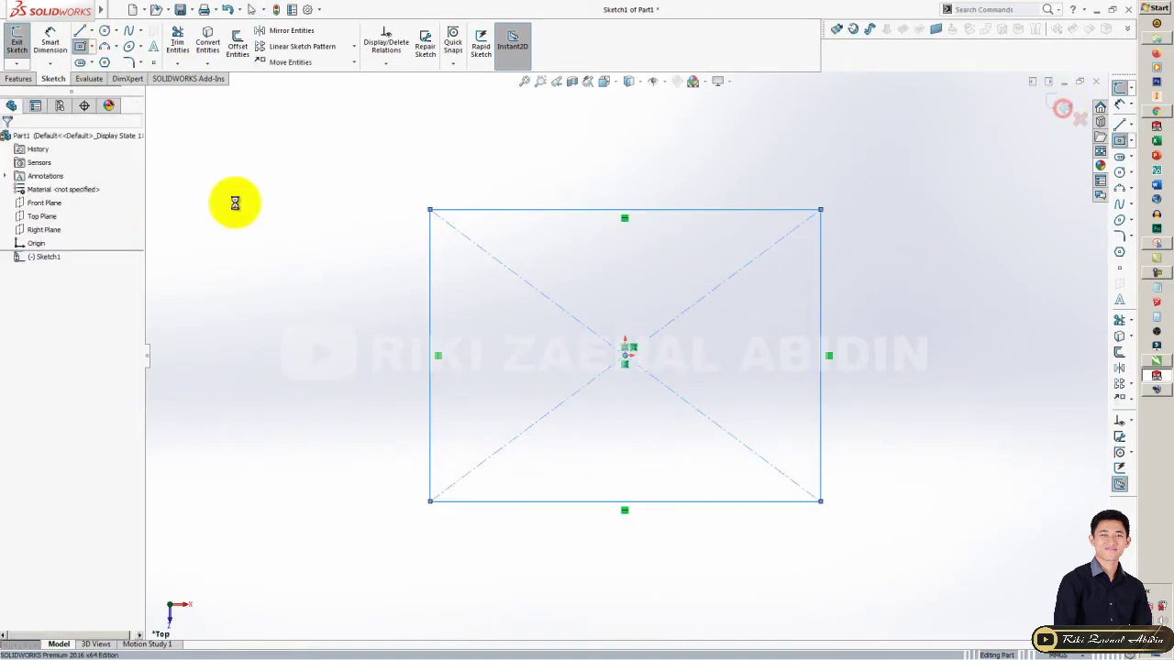
Step: Extrude the rectangle sketch upward into a tall solid box, Boss-Extrude1
{"action": "left_click", "coordinate": [21, 79]}
{"action": "left_click", "coordinate": [25, 48]}
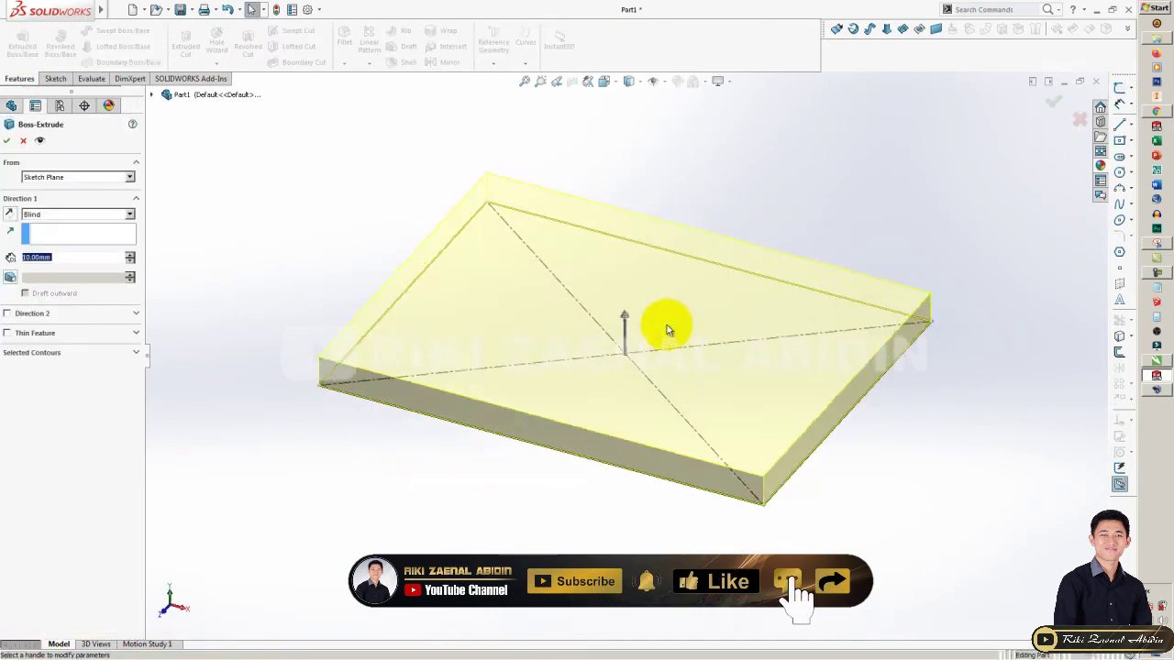
{"action": "left_click_drag", "start_coordinate": [625, 318], "coordinate": [625, 174]}
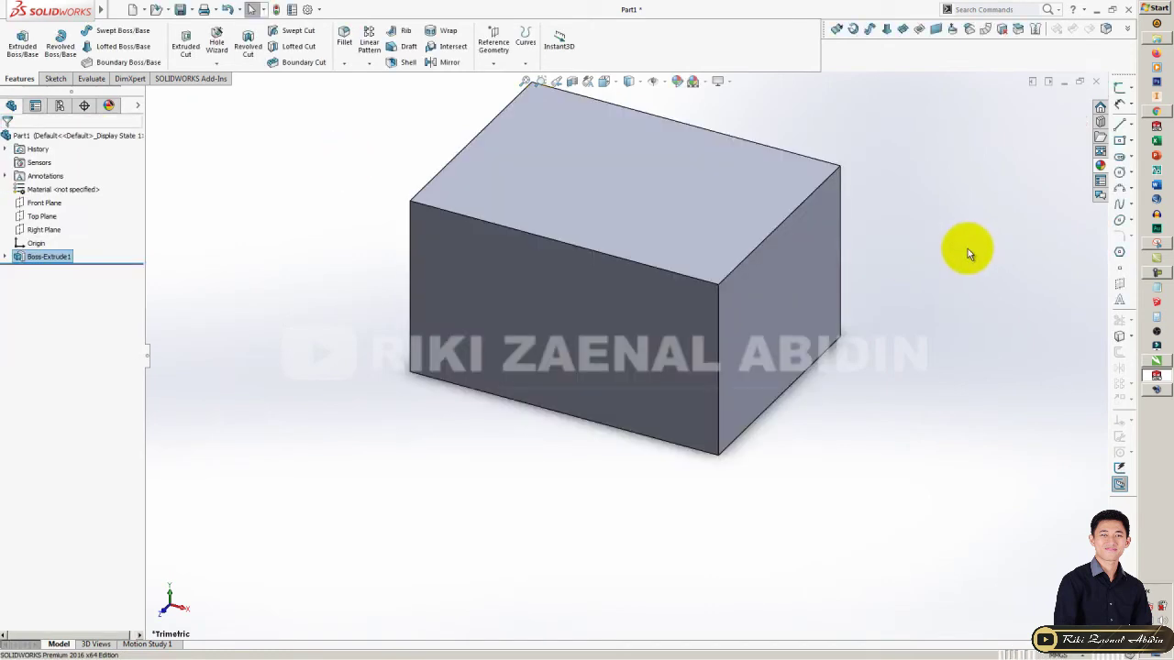
Step: Use Pan from the shortcut menu to slide the box to a new place in the viewport
{"action": "key", "text": "F11"}
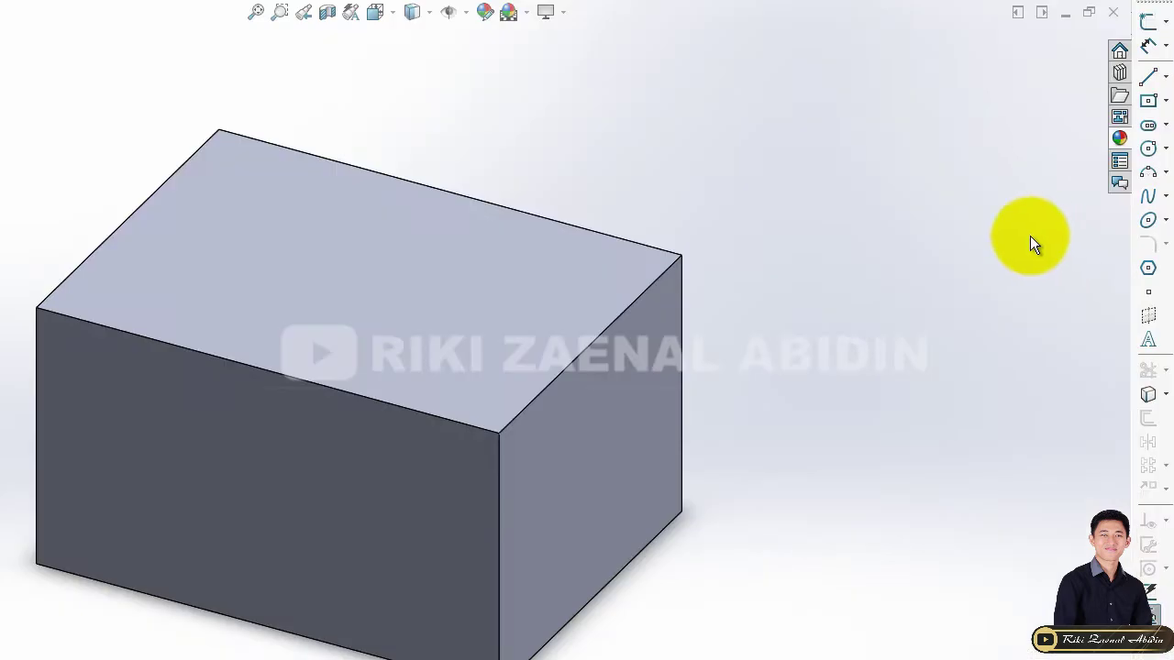
{"action": "right_click", "coordinate": [823, 268]}
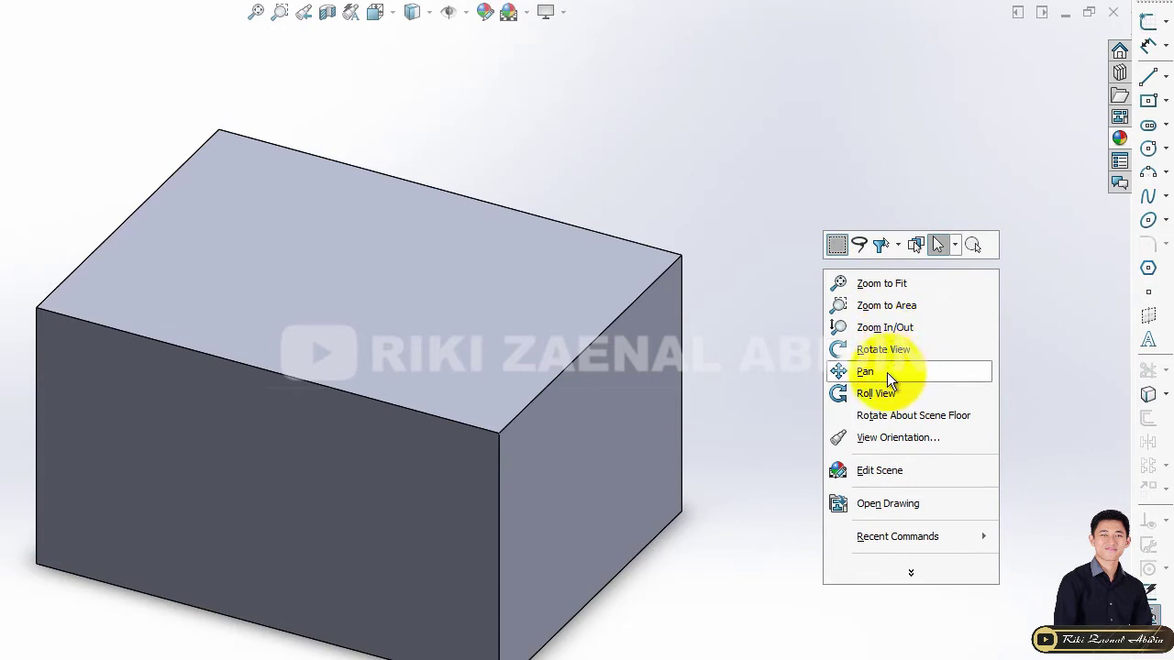
{"action": "left_click", "coordinate": [886, 372]}
{"action": "left_click_drag", "start_coordinate": [799, 358], "coordinate": [672, 349]}
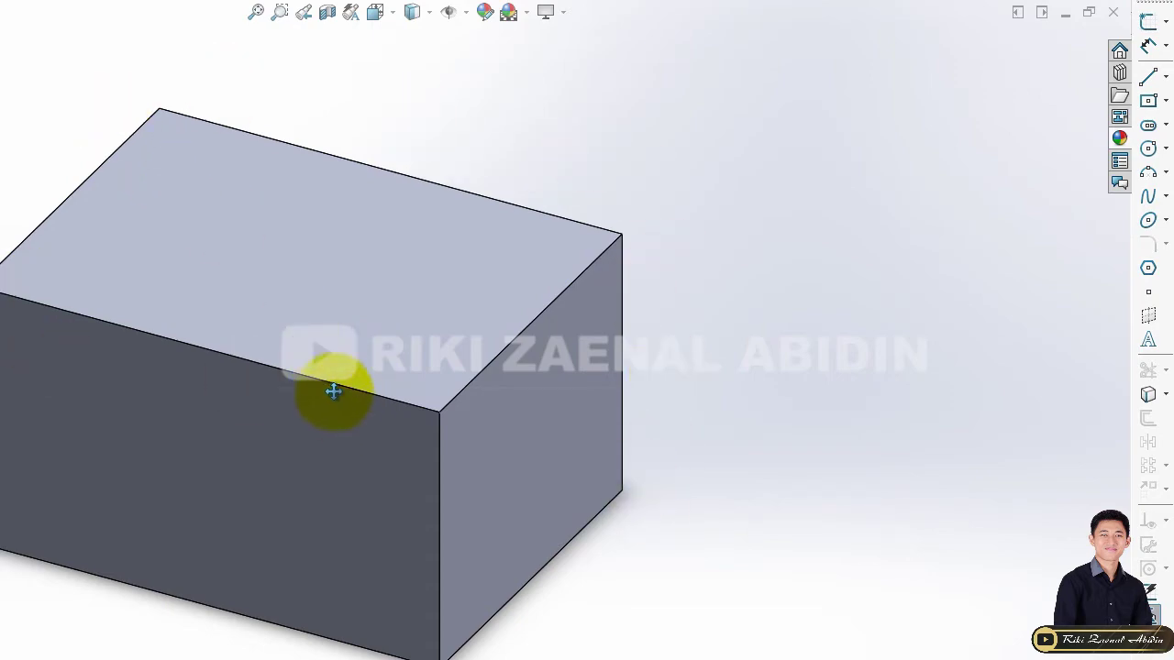
{"action": "mouse_move", "coordinate": [338, 364]}
{"action": "left_mouse_down"}
{"action": "mouse_move", "coordinate": [801, 397]}
{"action": "mouse_move", "coordinate": [318, 392]}
{"action": "mouse_move", "coordinate": [484, 355]}
{"action": "mouse_move", "coordinate": [712, 220]}
{"action": "mouse_move", "coordinate": [681, 400]}
{"action": "mouse_move", "coordinate": [673, 306]}
{"action": "mouse_move", "coordinate": [844, 299]}
{"action": "mouse_move", "coordinate": [385, 327]}
{"action": "mouse_move", "coordinate": [768, 340]}
{"action": "mouse_move", "coordinate": [567, 330]}
{"action": "left_mouse_up"}
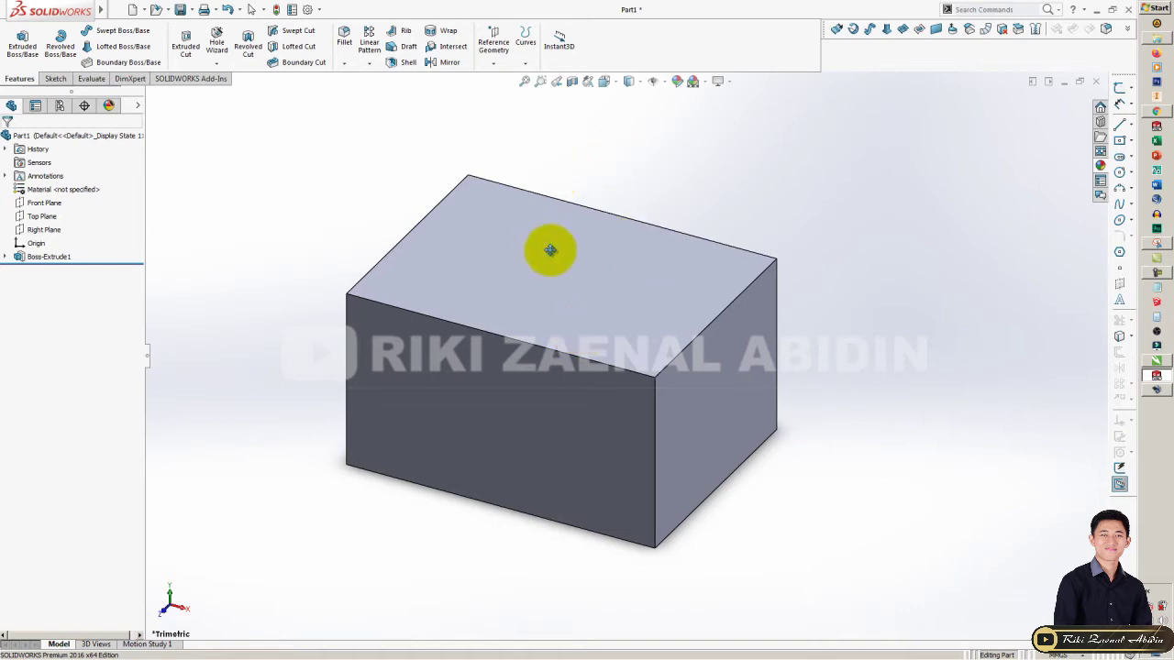
Step: Nudge the box right, then end Pan and orbit the box with Rotate View
{"action": "left_click_drag", "start_coordinate": [569, 292], "coordinate": [629, 301]}
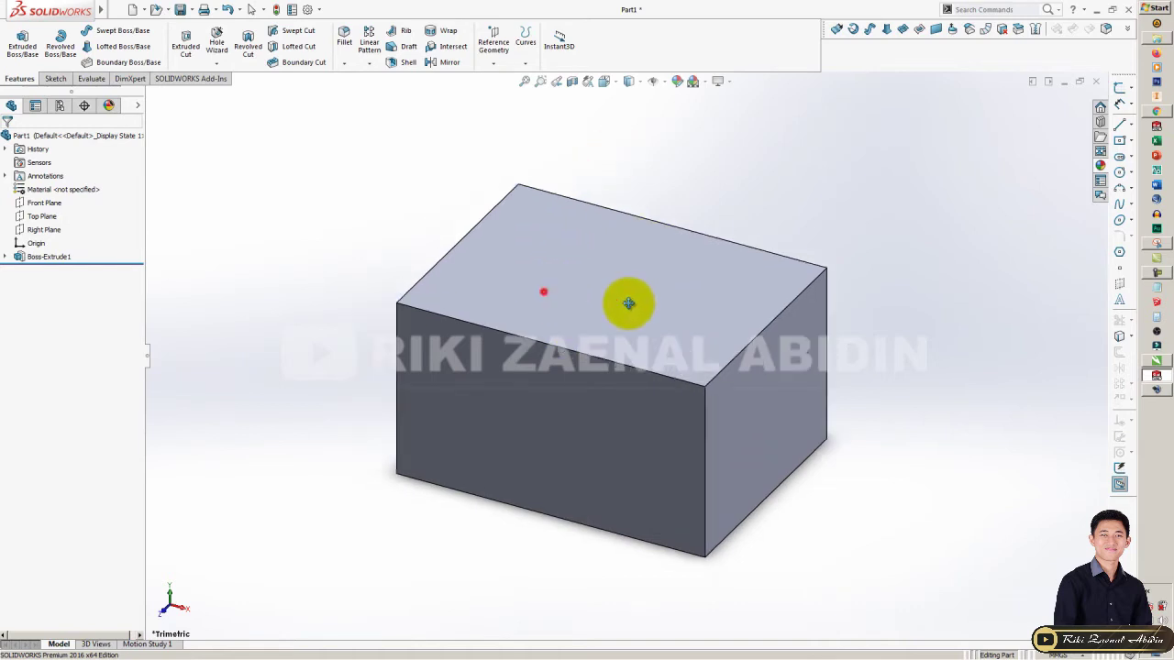
{"action": "key", "text": "Escape"}
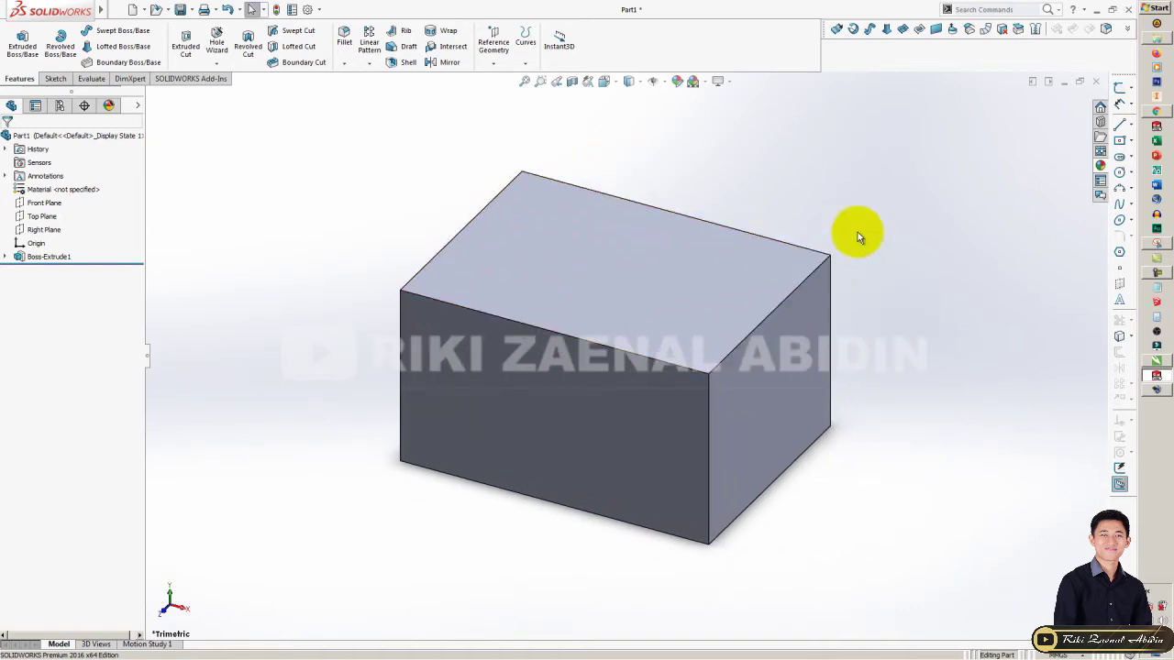
{"action": "right_click", "coordinate": [858, 236]}
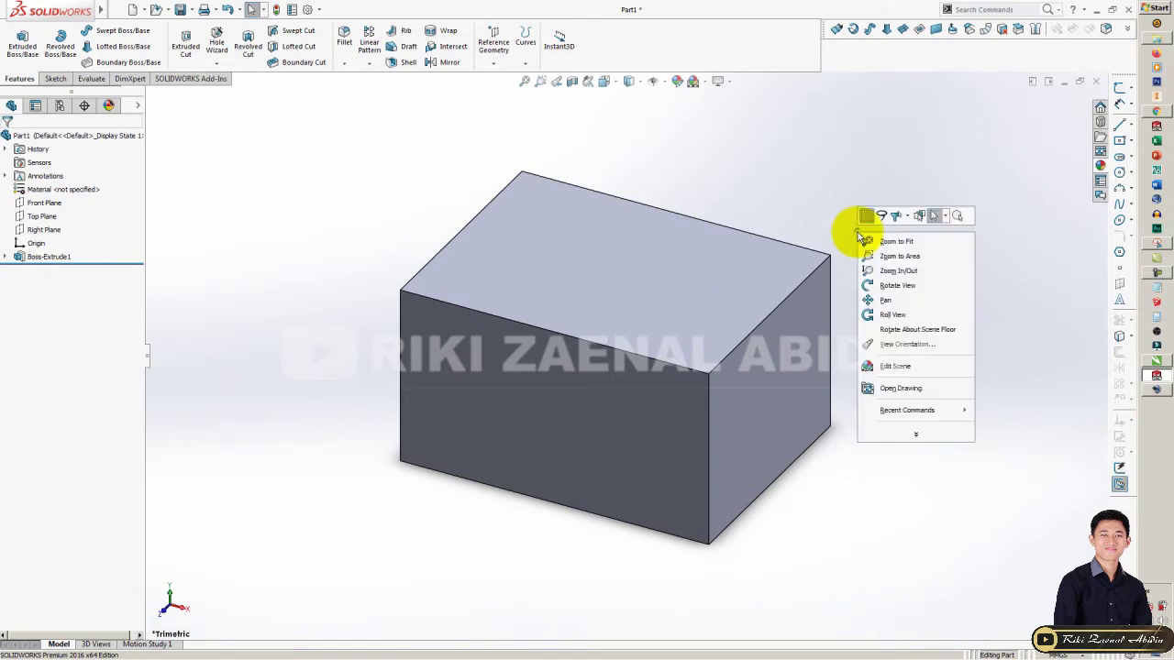
{"action": "left_click", "coordinate": [904, 290]}
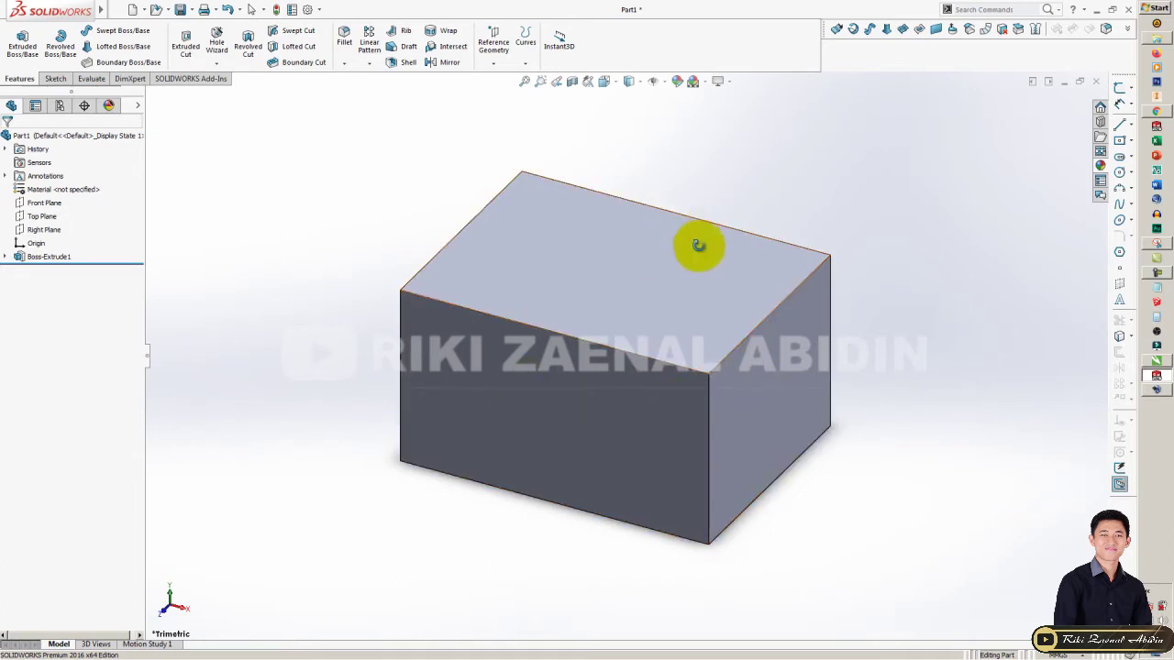
{"action": "mouse_move", "coordinate": [843, 354]}
{"action": "left_mouse_down"}
{"action": "mouse_move", "coordinate": [557, 407]}
{"action": "mouse_move", "coordinate": [802, 375]}
{"action": "mouse_move", "coordinate": [851, 358]}
{"action": "mouse_move", "coordinate": [724, 341]}
{"action": "mouse_move", "coordinate": [872, 314]}
{"action": "mouse_move", "coordinate": [713, 348]}
{"action": "mouse_move", "coordinate": [741, 340]}
{"action": "left_mouse_up"}
Step: End Rotate View, switch to Pan, and shift the box left of the viewport centre
{"action": "key", "text": "Escape"}
{"action": "right_click", "coordinate": [860, 279]}
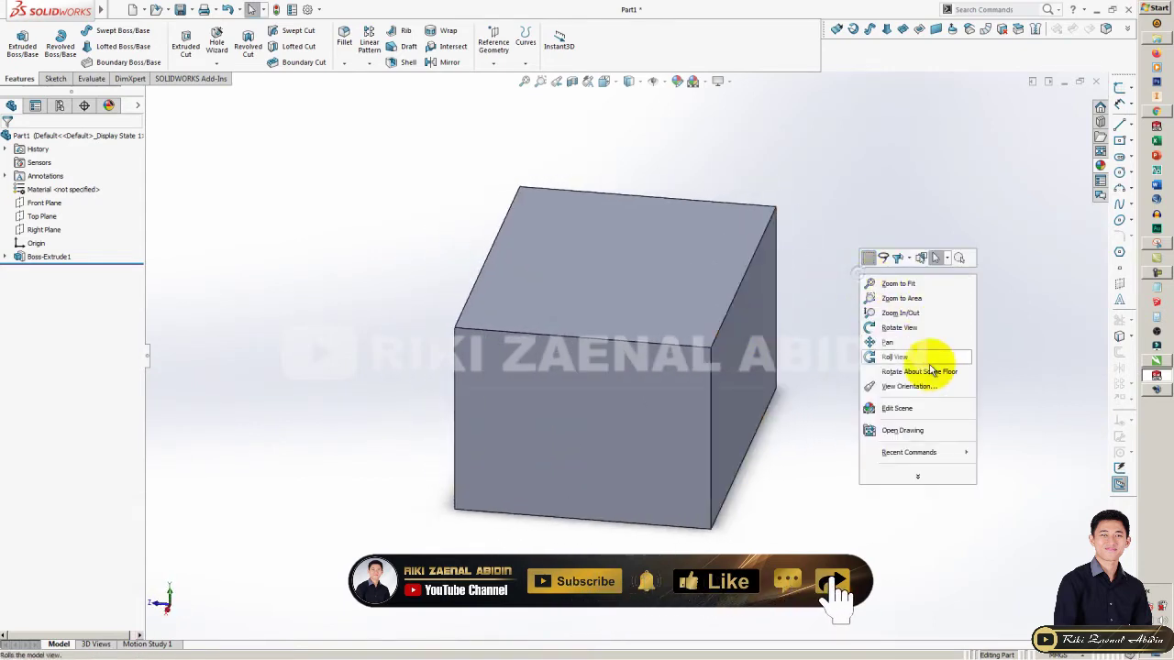
{"action": "left_click", "coordinate": [891, 342]}
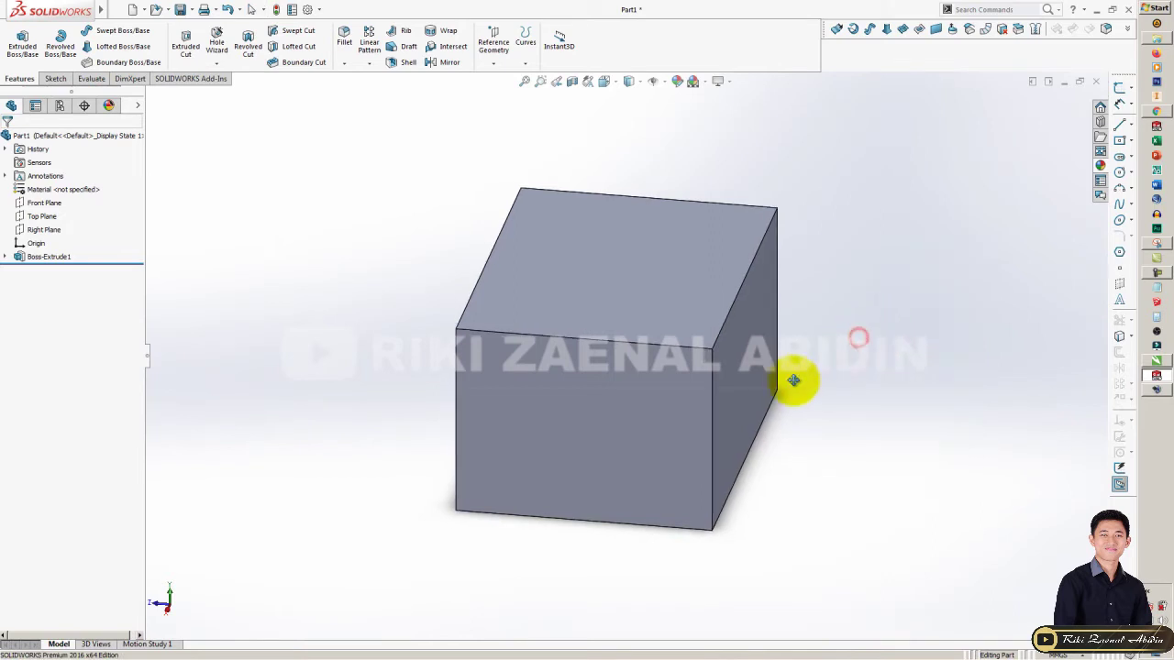
{"action": "left_click_drag", "start_coordinate": [794, 380], "coordinate": [805, 348]}
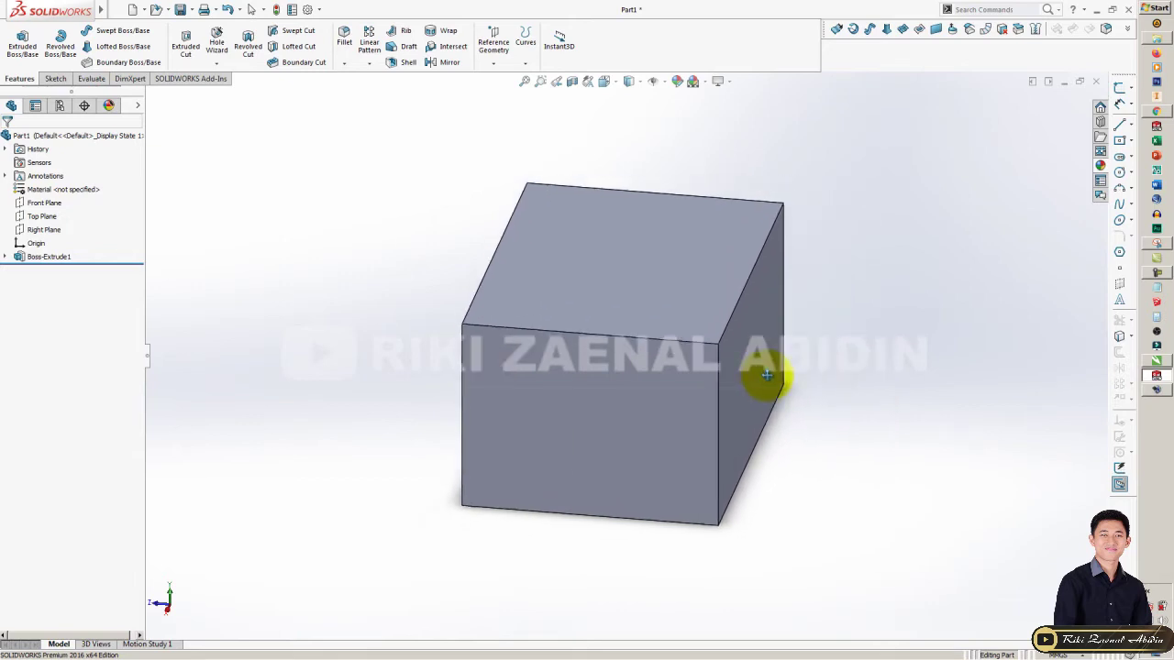
{"action": "scroll", "coordinate": [805, 347], "scroll_direction": "down", "scroll_amount": 2}
{"action": "scroll", "coordinate": [805, 347], "scroll_direction": "up", "scroll_amount": 2}
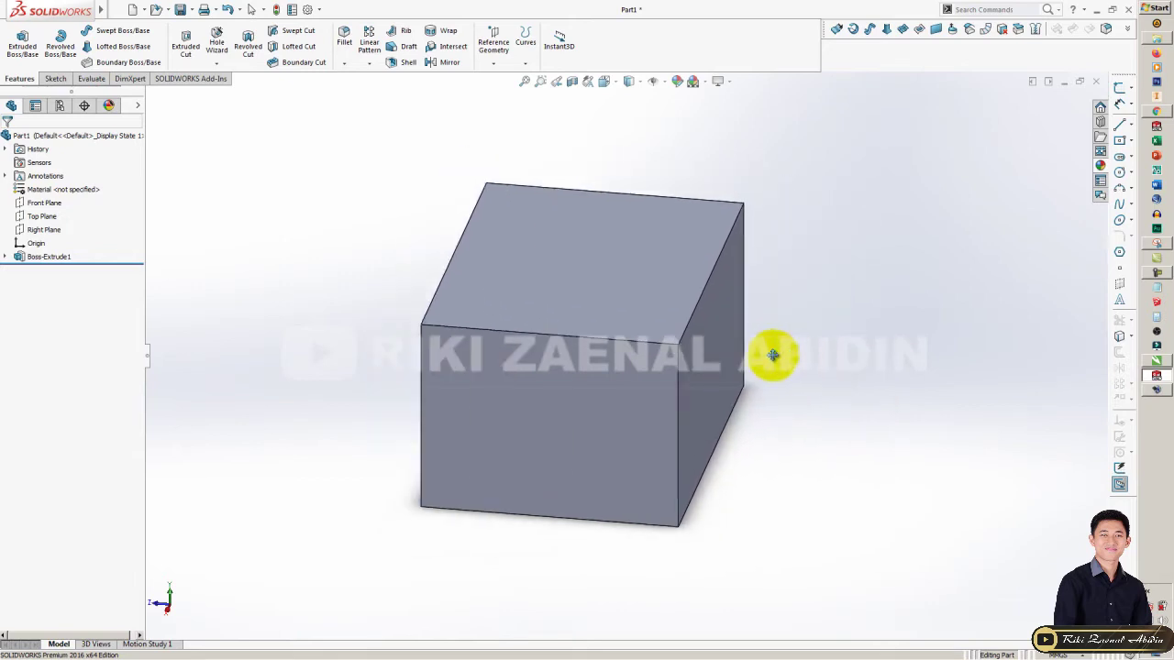
{"action": "mouse_move", "coordinate": [582, 368]}
{"action": "left_mouse_down"}
{"action": "mouse_move", "coordinate": [917, 309]}
{"action": "mouse_move", "coordinate": [474, 370]}
{"action": "mouse_move", "coordinate": [846, 347]}
{"action": "mouse_move", "coordinate": [566, 372]}
{"action": "mouse_move", "coordinate": [485, 361]}
{"action": "left_mouse_up"}
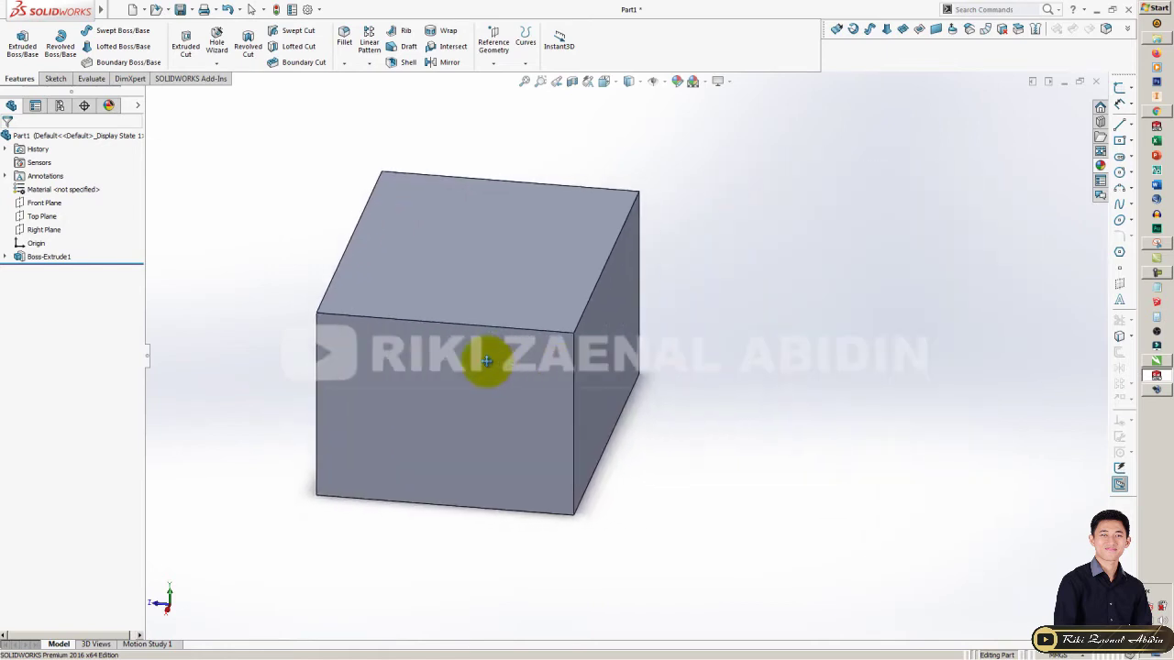
Step: Restart Pan and slide the box slightly to the right
{"action": "right_click", "coordinate": [871, 210]}
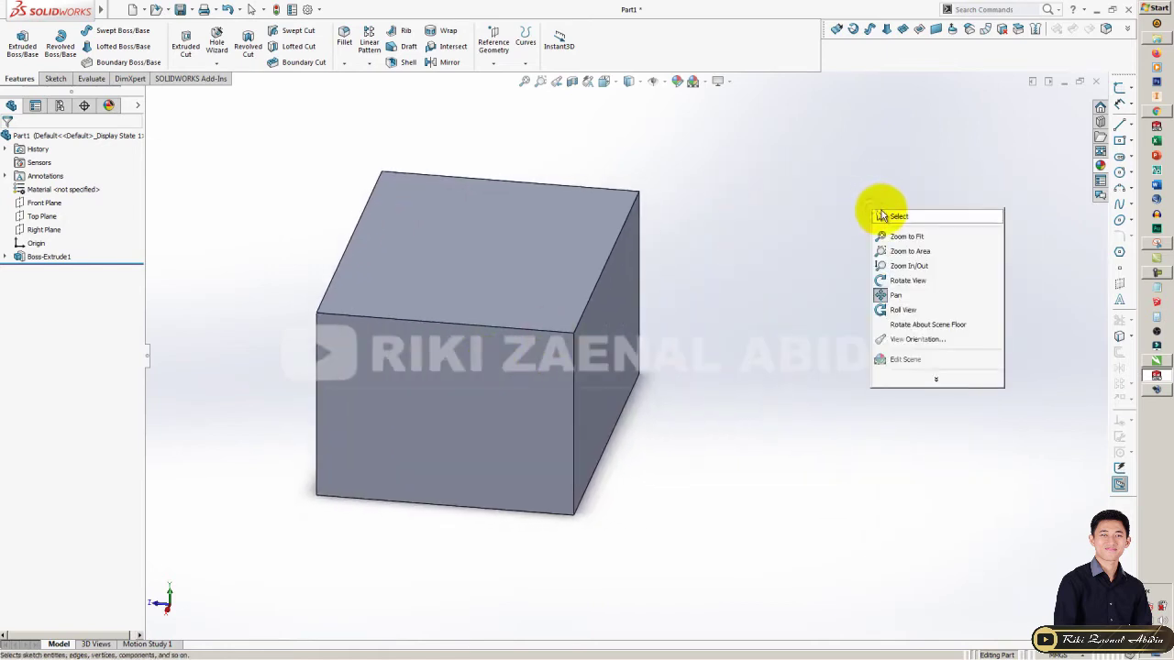
{"action": "left_click", "coordinate": [889, 294]}
{"action": "right_click", "coordinate": [780, 236]}
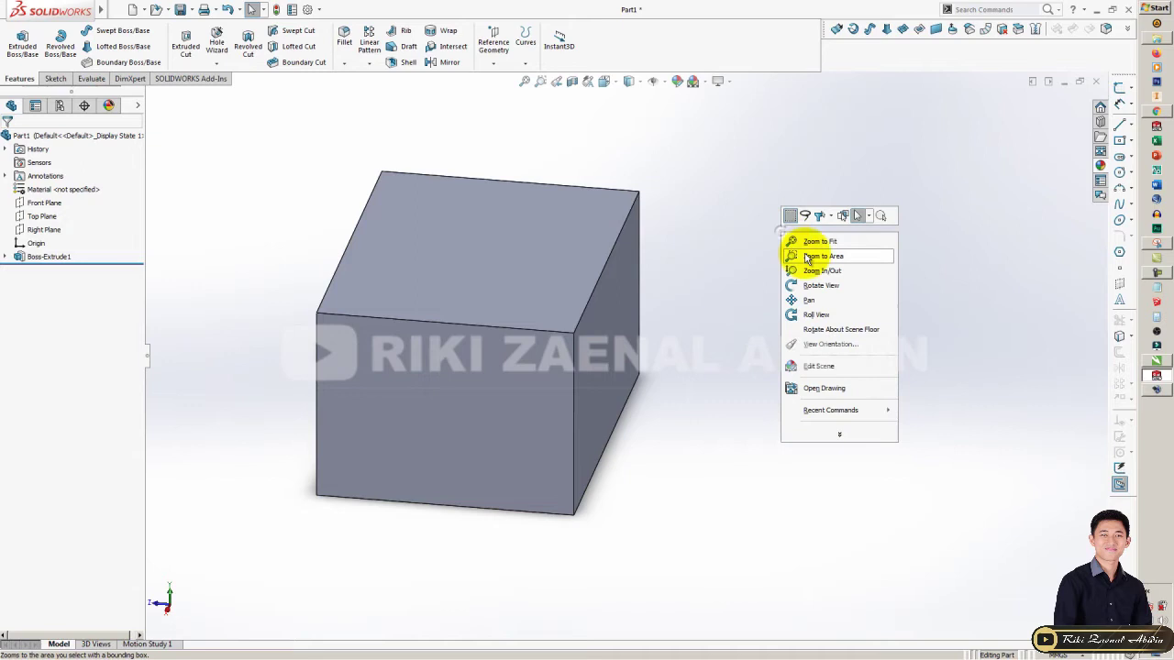
{"action": "left_click", "coordinate": [815, 304]}
{"action": "mouse_move", "coordinate": [757, 283]}
{"action": "left_mouse_down"}
{"action": "mouse_move", "coordinate": [817, 276]}
{"action": "mouse_move", "coordinate": [797, 280]}
{"action": "left_mouse_up"}
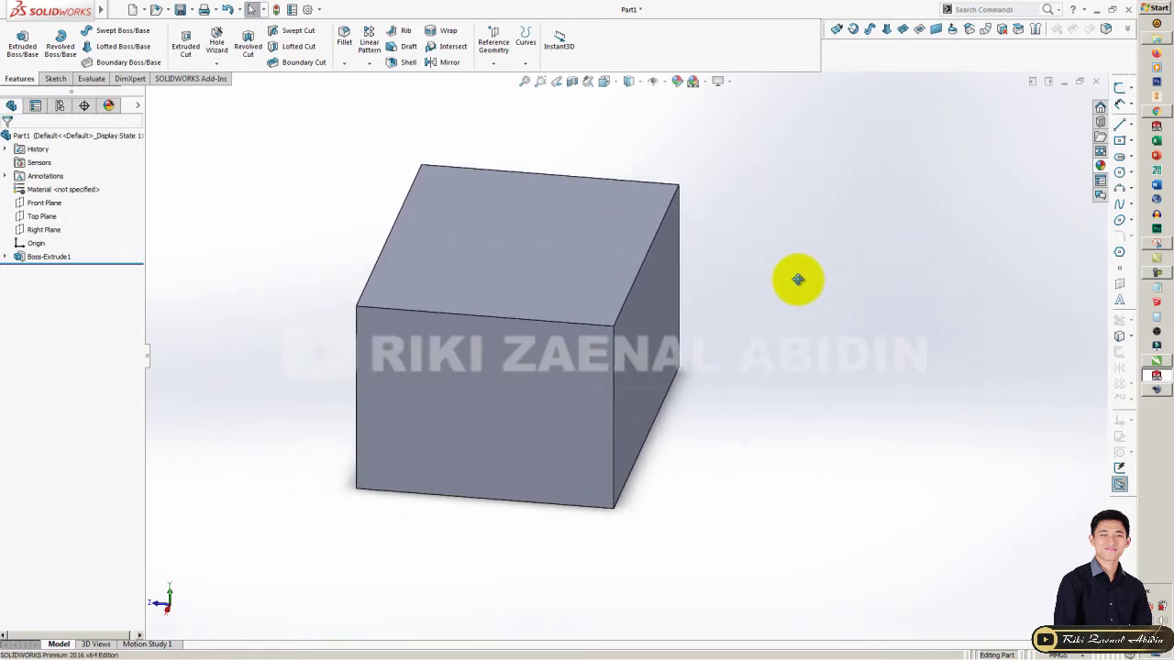
{"action": "right_click", "coordinate": [798, 280]}
{"action": "left_click", "coordinate": [798, 284]}
Step: Orbit the box to a near front view, then back to an angled 3-D view
{"action": "scroll", "coordinate": [757, 288], "scroll_direction": "down", "scroll_amount": 5}
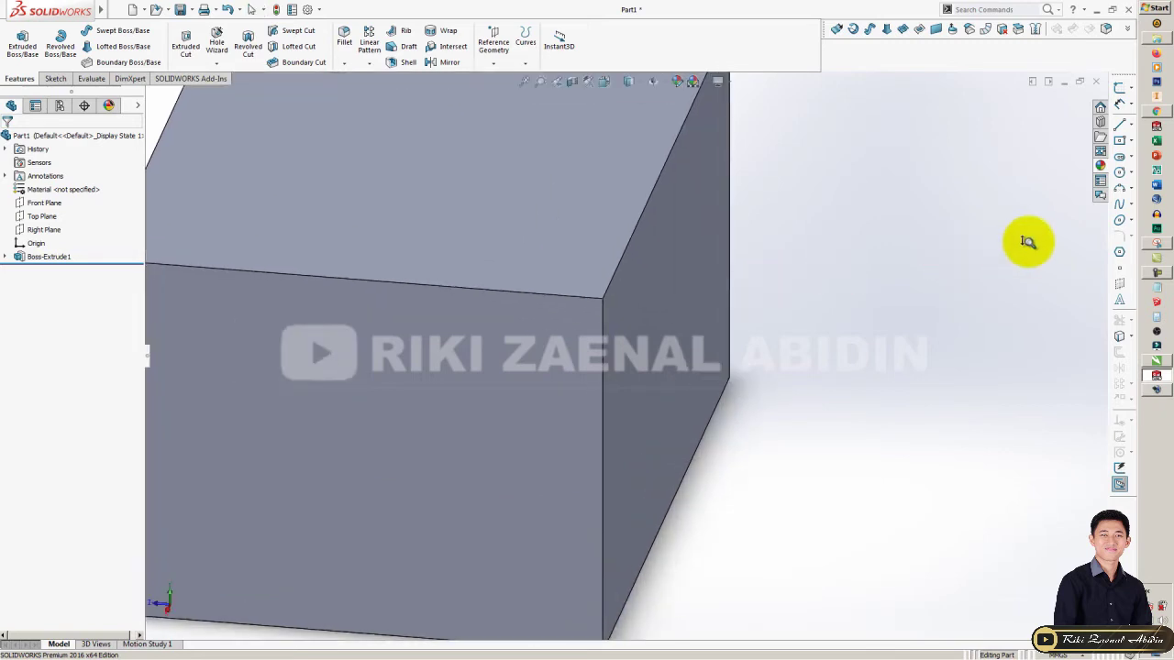
{"action": "scroll", "coordinate": [1021, 241], "scroll_direction": "up", "scroll_amount": 6}
{"action": "mouse_move", "coordinate": [758, 319]}
{"action": "middle_mouse_down"}
{"action": "mouse_move", "coordinate": [935, 284]}
{"action": "mouse_move", "coordinate": [773, 345]}
{"action": "mouse_move", "coordinate": [1021, 333]}
{"action": "mouse_move", "coordinate": [929, 345]}
{"action": "mouse_move", "coordinate": [986, 361]}
{"action": "mouse_move", "coordinate": [702, 391]}
{"action": "mouse_move", "coordinate": [912, 375]}
{"action": "mouse_move", "coordinate": [625, 355]}
{"action": "mouse_move", "coordinate": [890, 354]}
{"action": "mouse_move", "coordinate": [563, 356]}
{"action": "middle_mouse_up"}
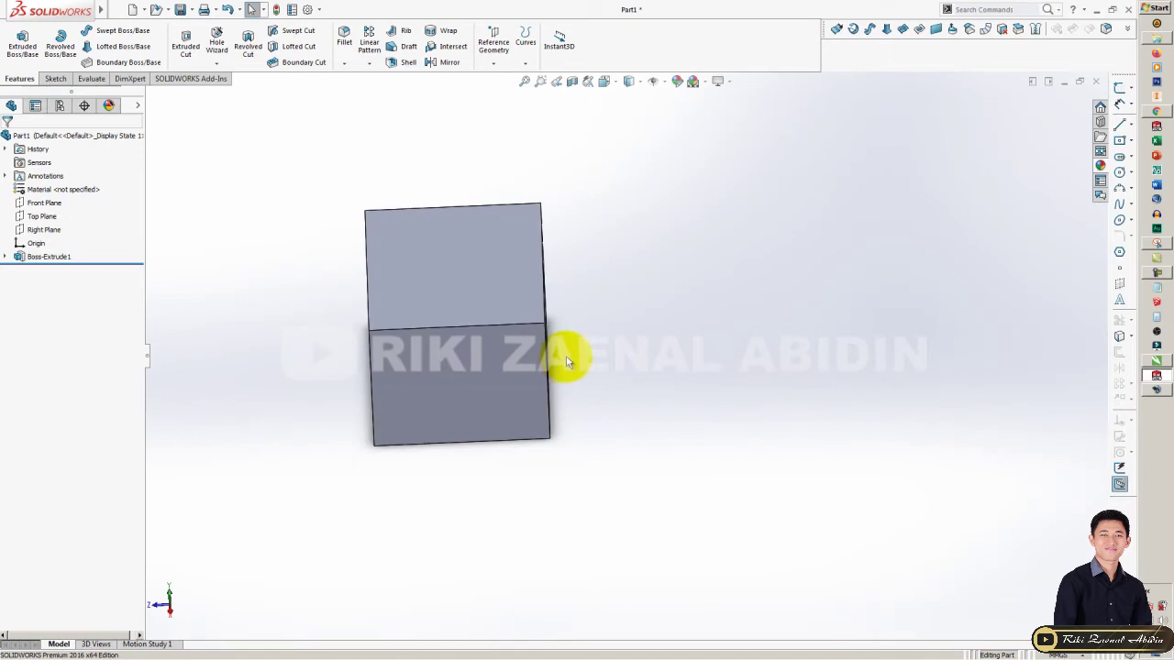
{"action": "scroll", "coordinate": [565, 358], "scroll_direction": "down", "scroll_amount": 3}
{"action": "mouse_move", "coordinate": [529, 367]}
{"action": "middle_mouse_down"}
{"action": "mouse_move", "coordinate": [535, 355]}
{"action": "mouse_move", "coordinate": [479, 296]}
{"action": "mouse_move", "coordinate": [523, 320]}
{"action": "middle_mouse_up"}
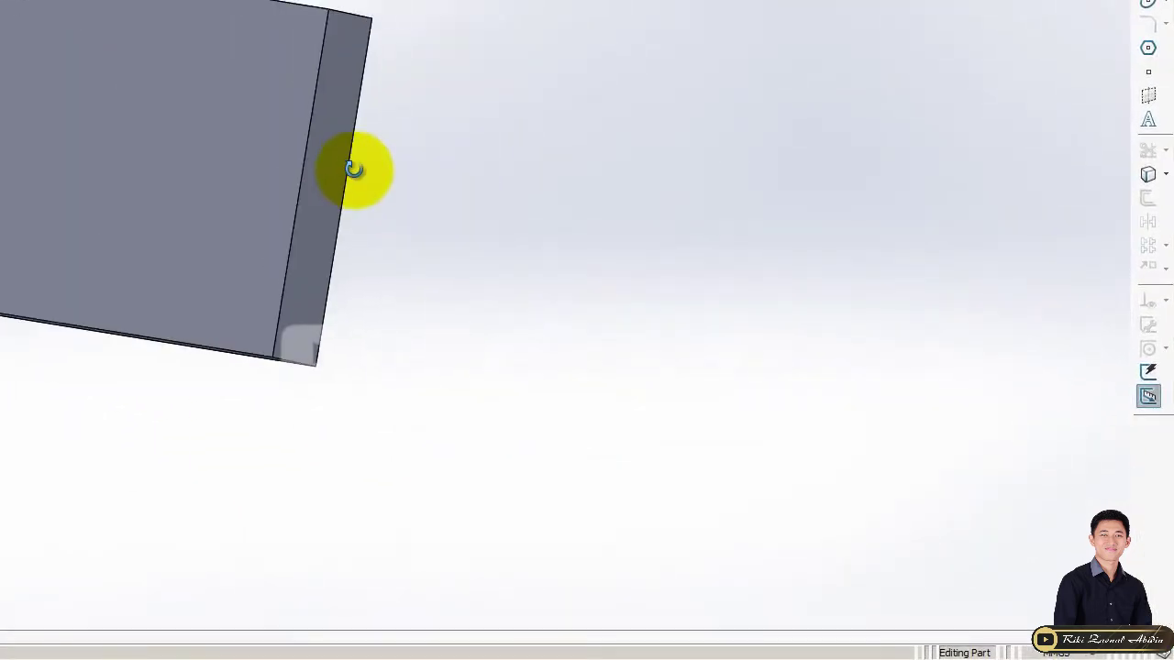
{"action": "mouse_move", "coordinate": [354, 169]}
{"action": "middle_mouse_down"}
{"action": "mouse_move", "coordinate": [333, 176]}
{"action": "mouse_move", "coordinate": [316, 291]}
{"action": "middle_mouse_up"}
Step: Pan the box view down and to the left
{"action": "right_click", "coordinate": [799, 94]}
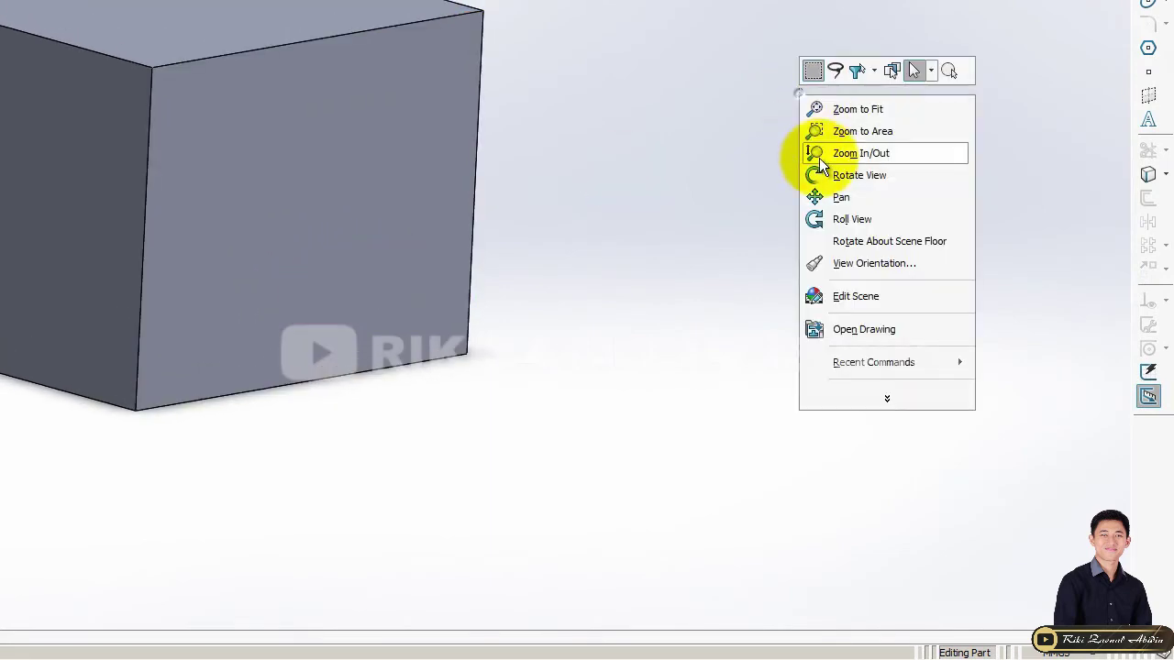
{"action": "left_click", "coordinate": [858, 200]}
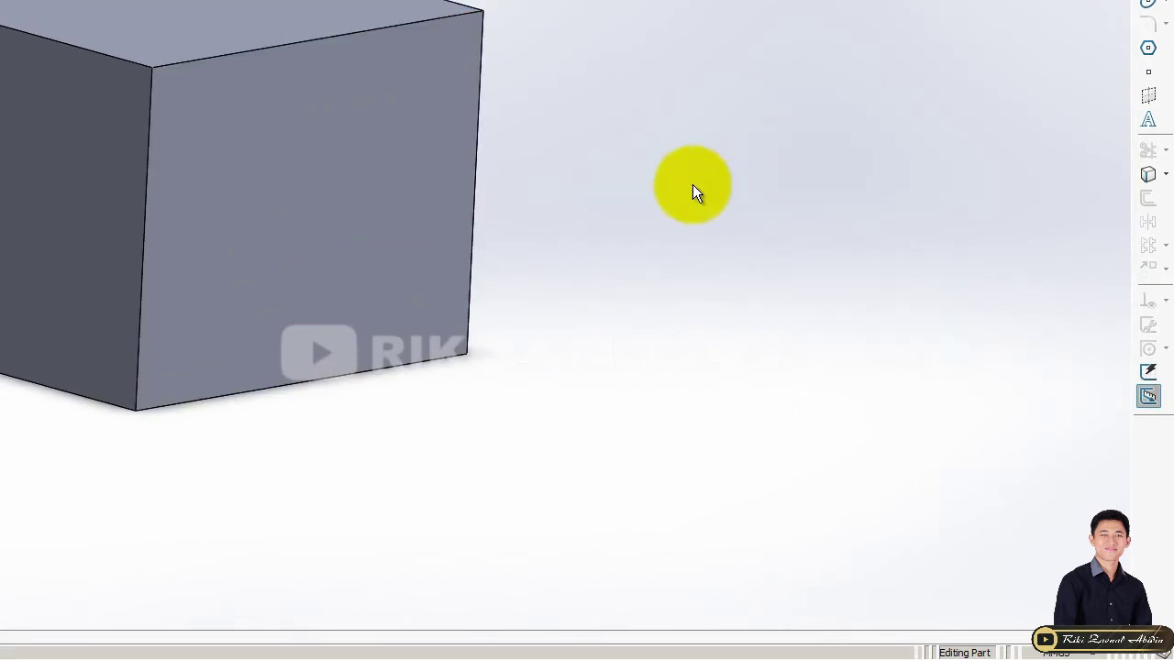
{"action": "left_click_drag", "start_coordinate": [694, 188], "coordinate": [656, 232]}
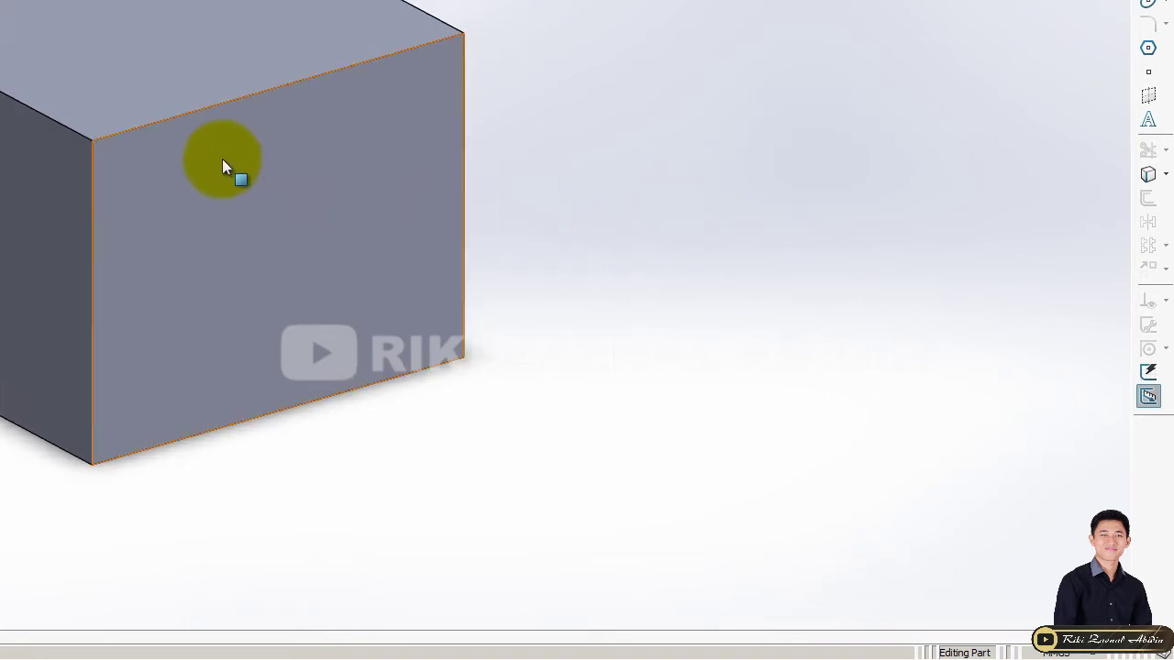
Step: Fit the whole box back into view with F and Zoom to Fit
{"action": "key", "text": "f"}
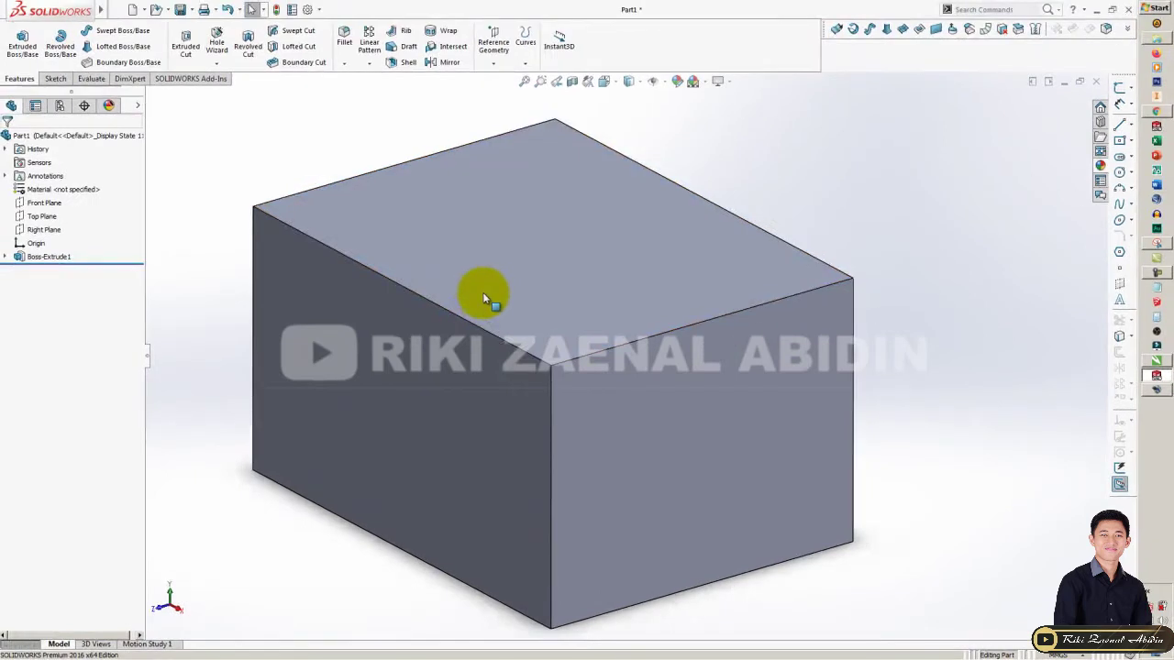
{"action": "scroll", "coordinate": [505, 298], "scroll_direction": "down", "scroll_amount": 2}
{"action": "scroll", "coordinate": [513, 296], "scroll_direction": "up", "scroll_amount": 5}
{"action": "scroll", "coordinate": [706, 295], "scroll_direction": "down", "scroll_amount": 4}
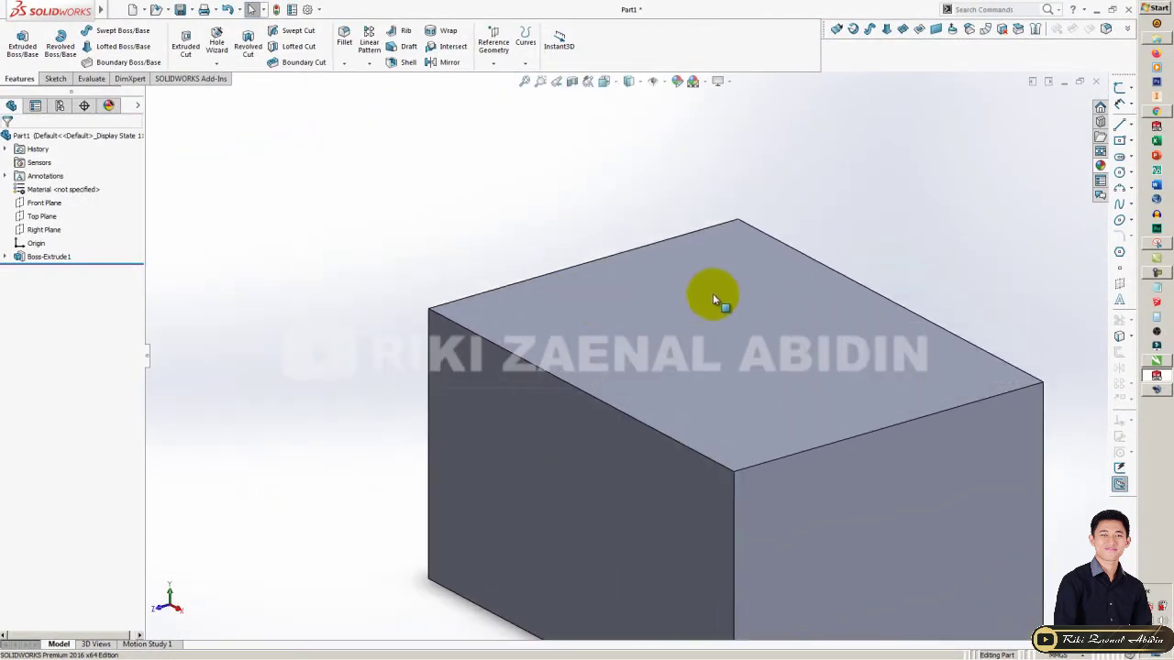
{"action": "scroll", "coordinate": [729, 292], "scroll_direction": "up", "scroll_amount": 1}
{"action": "scroll", "coordinate": [728, 292], "scroll_direction": "up", "scroll_amount": 2}
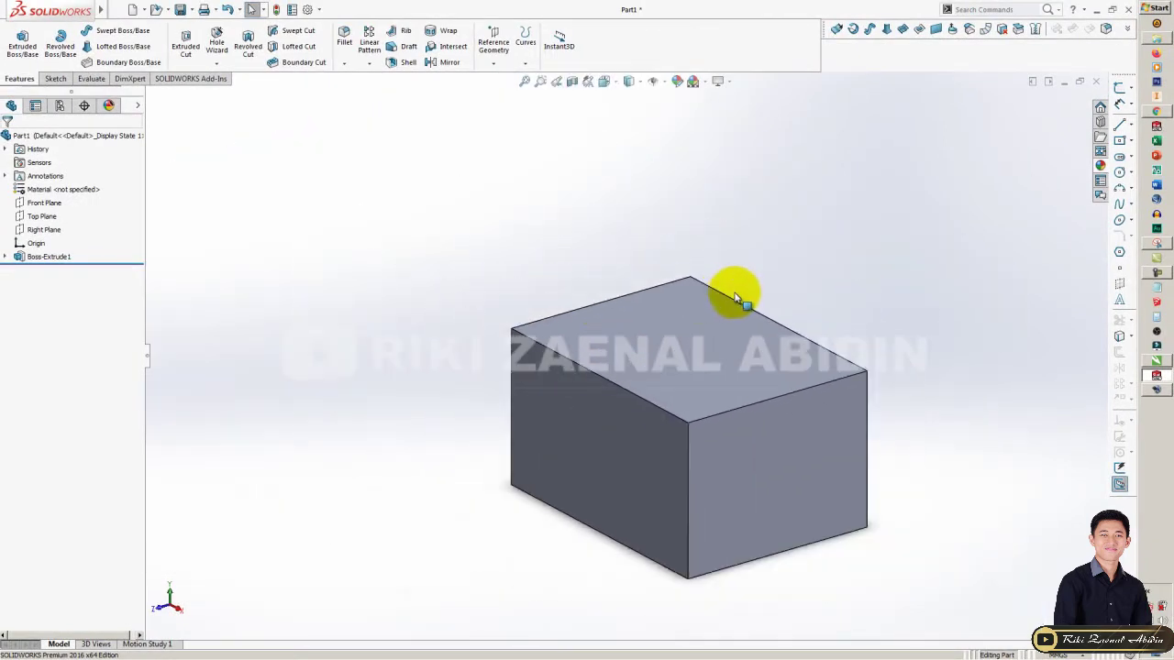
{"action": "right_click", "coordinate": [905, 268]}
{"action": "left_click", "coordinate": [943, 275]}
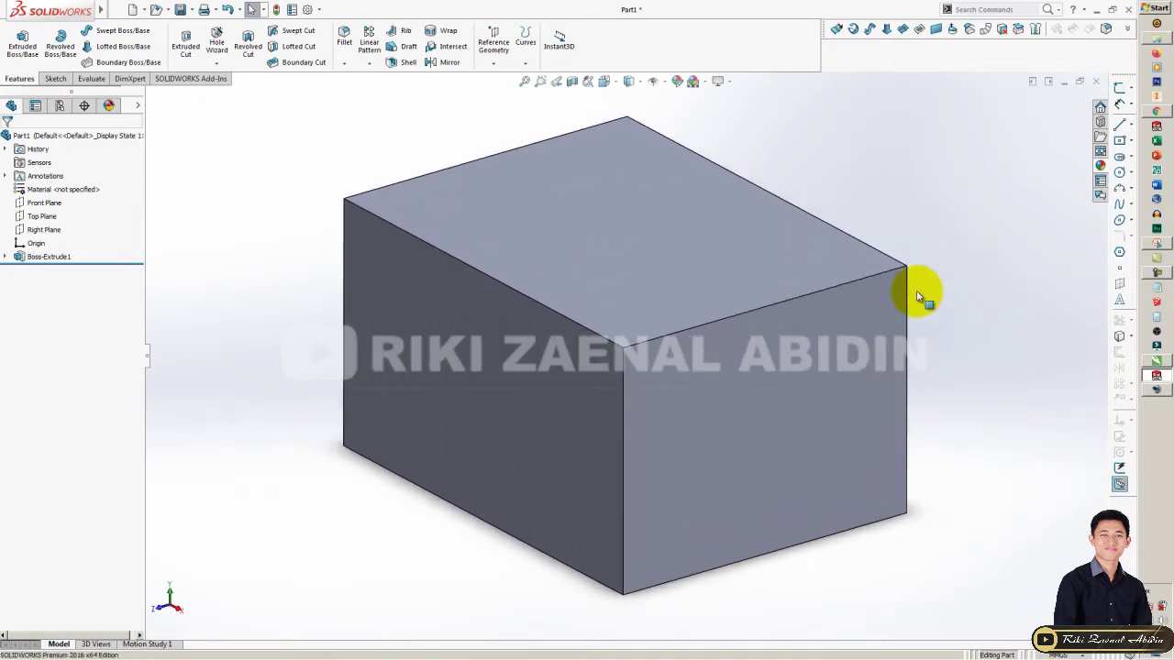
Step: Zoom the box in and far out with Zoom In/Out, then exit the zoom tool
{"action": "right_click", "coordinate": [915, 227]}
{"action": "left_click", "coordinate": [969, 265]}
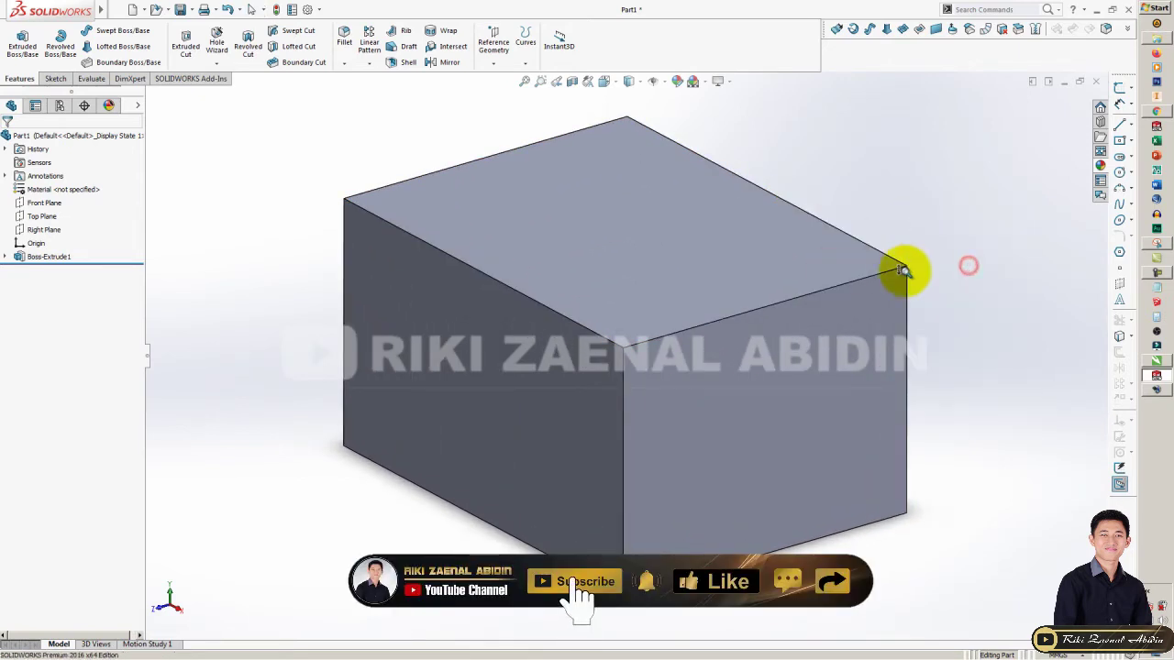
{"action": "mouse_move", "coordinate": [904, 270]}
{"action": "left_mouse_down"}
{"action": "mouse_move", "coordinate": [908, 331]}
{"action": "mouse_move", "coordinate": [929, 248]}
{"action": "mouse_move", "coordinate": [922, 320]}
{"action": "mouse_move", "coordinate": [924, 287]}
{"action": "left_mouse_up"}
{"action": "key", "text": "Escape"}
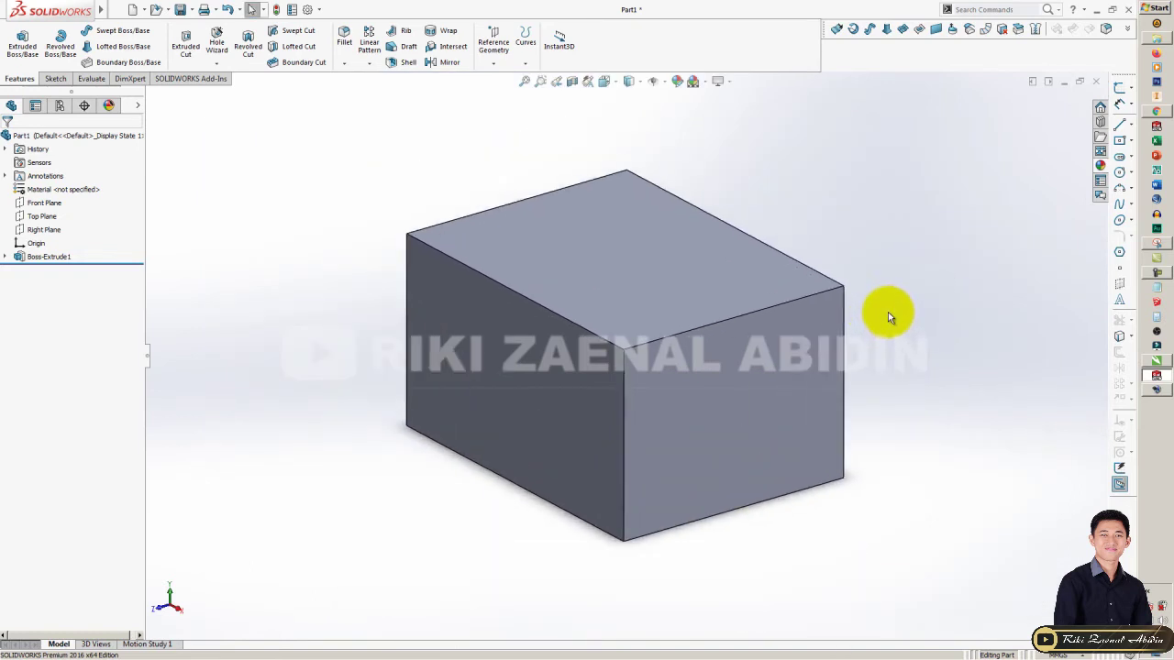
{"action": "mouse_move", "coordinate": [888, 312]}
{"action": "middle_mouse_down"}
{"action": "mouse_move", "coordinate": [899, 349]}
{"action": "mouse_move", "coordinate": [878, 309]}
{"action": "mouse_move", "coordinate": [885, 343]}
{"action": "mouse_move", "coordinate": [890, 304]}
{"action": "mouse_move", "coordinate": [870, 259]}
{"action": "mouse_move", "coordinate": [874, 293]}
{"action": "middle_mouse_up"}
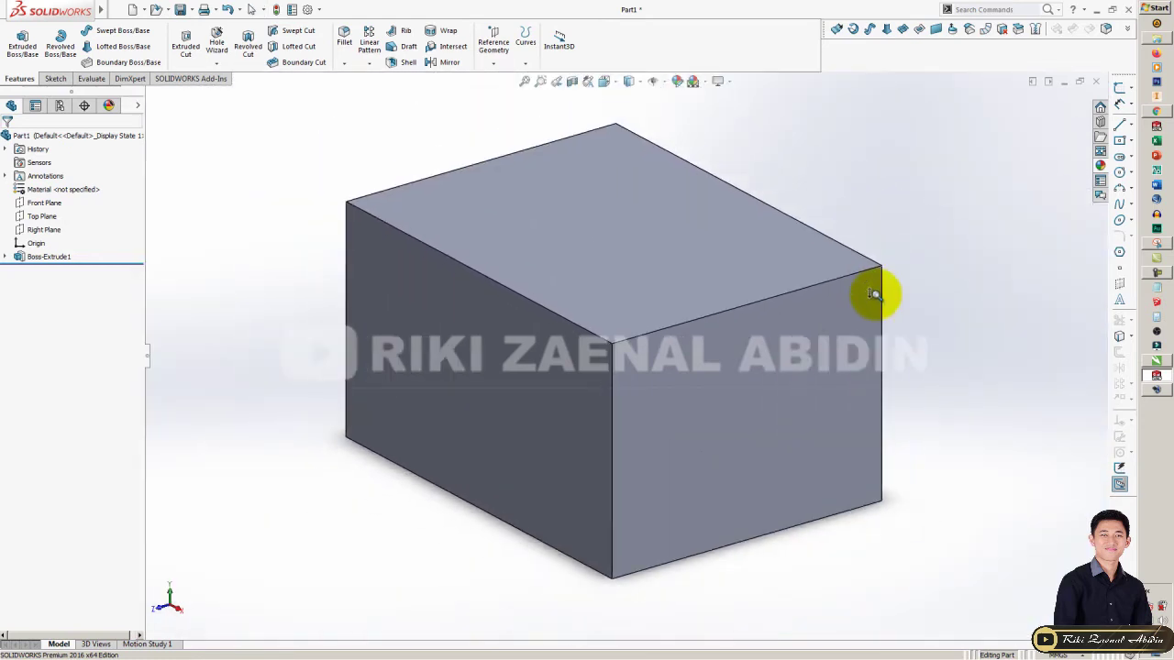
Step: Choose Zoom In/Out from the graphics-area shortcut menu
{"action": "right_click", "coordinate": [896, 246]}
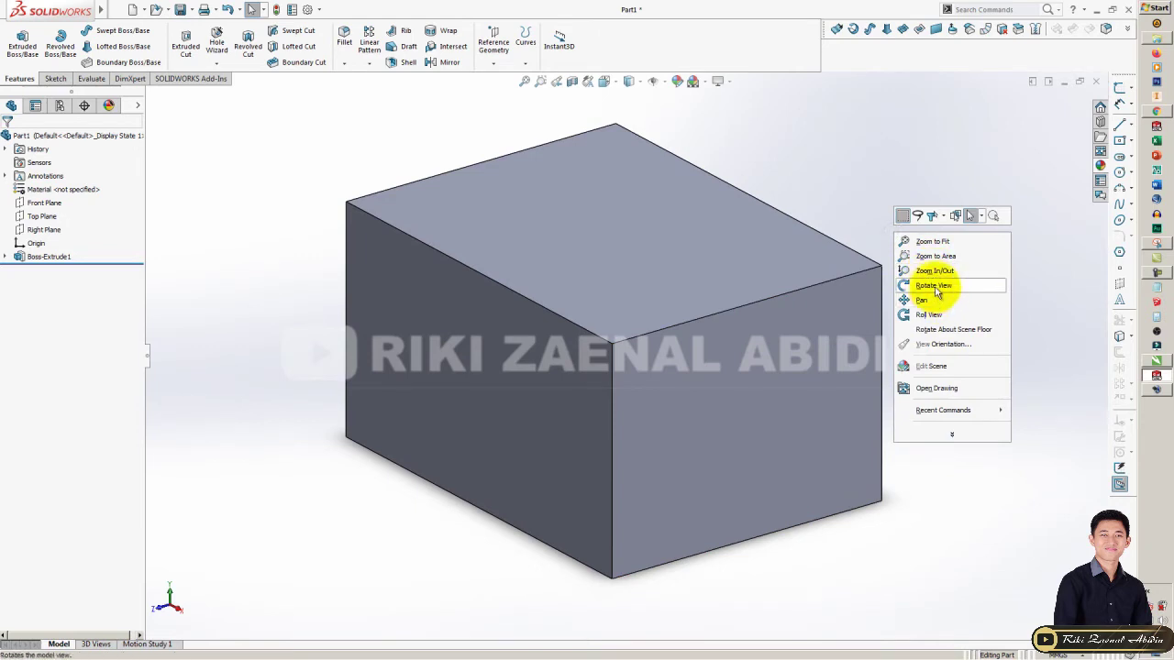
{"action": "left_click", "coordinate": [916, 269]}
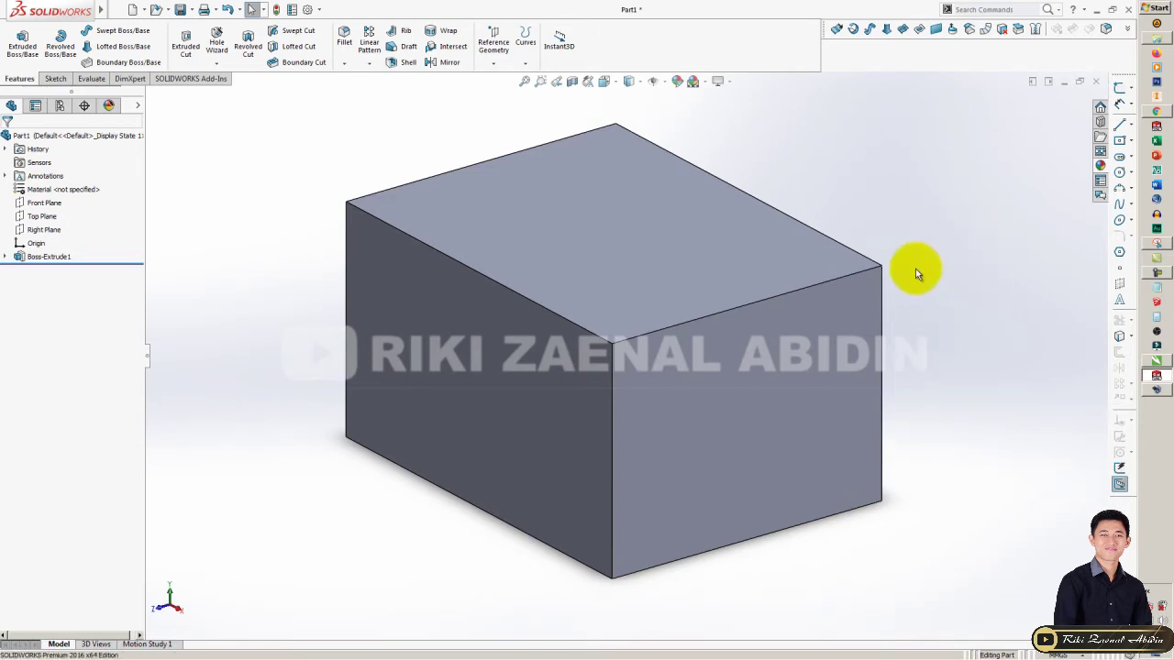
{"action": "right_click", "coordinate": [915, 269]}
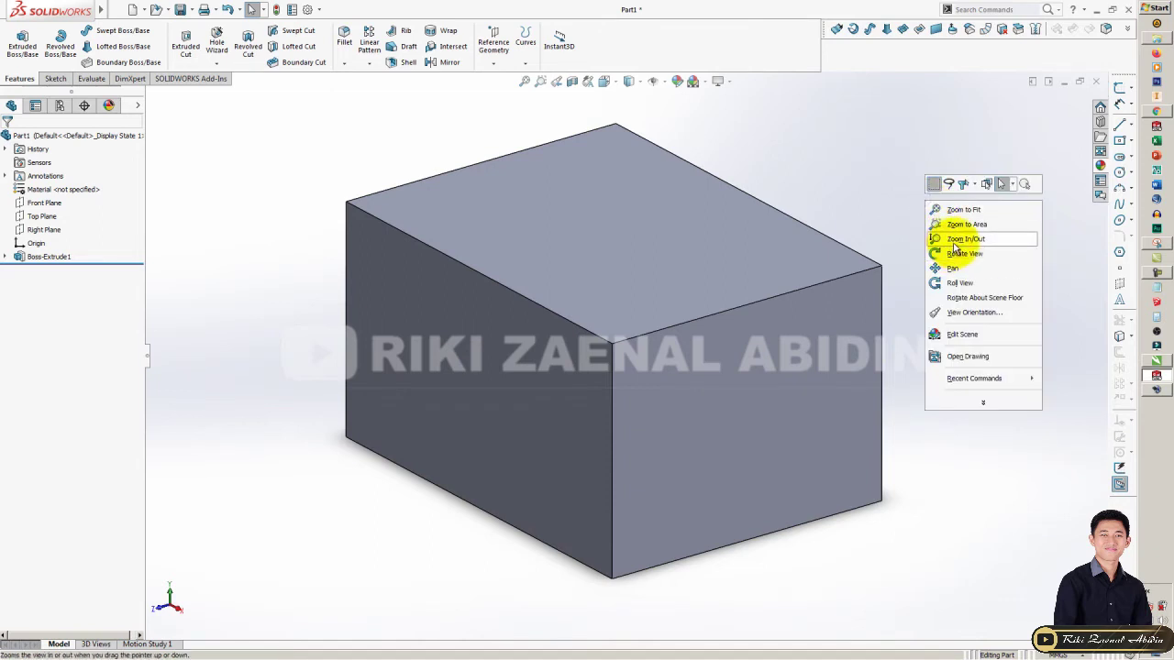
{"action": "left_click", "coordinate": [954, 243]}
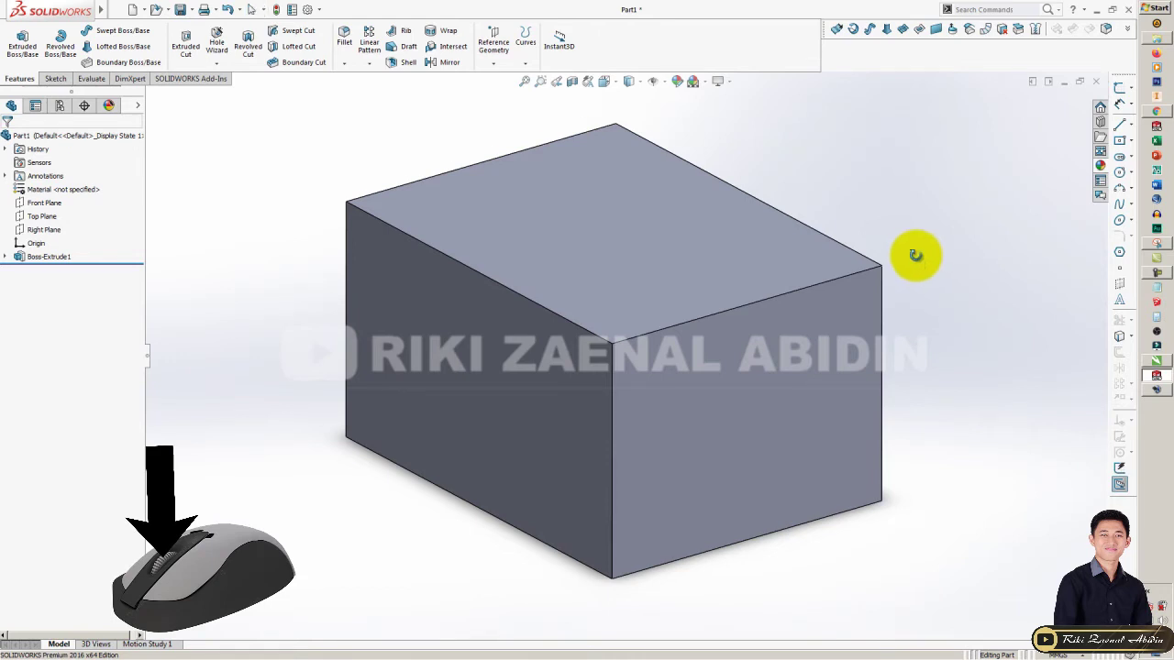
Step: Zoom the box in and out with drags and the mouse wheel, ending enlarged
{"action": "mouse_move", "coordinate": [916, 255]}
{"action": "middle_mouse_down"}
{"action": "mouse_move", "coordinate": [921, 277]}
{"action": "mouse_move", "coordinate": [938, 241]}
{"action": "mouse_move", "coordinate": [937, 270]}
{"action": "middle_mouse_up"}
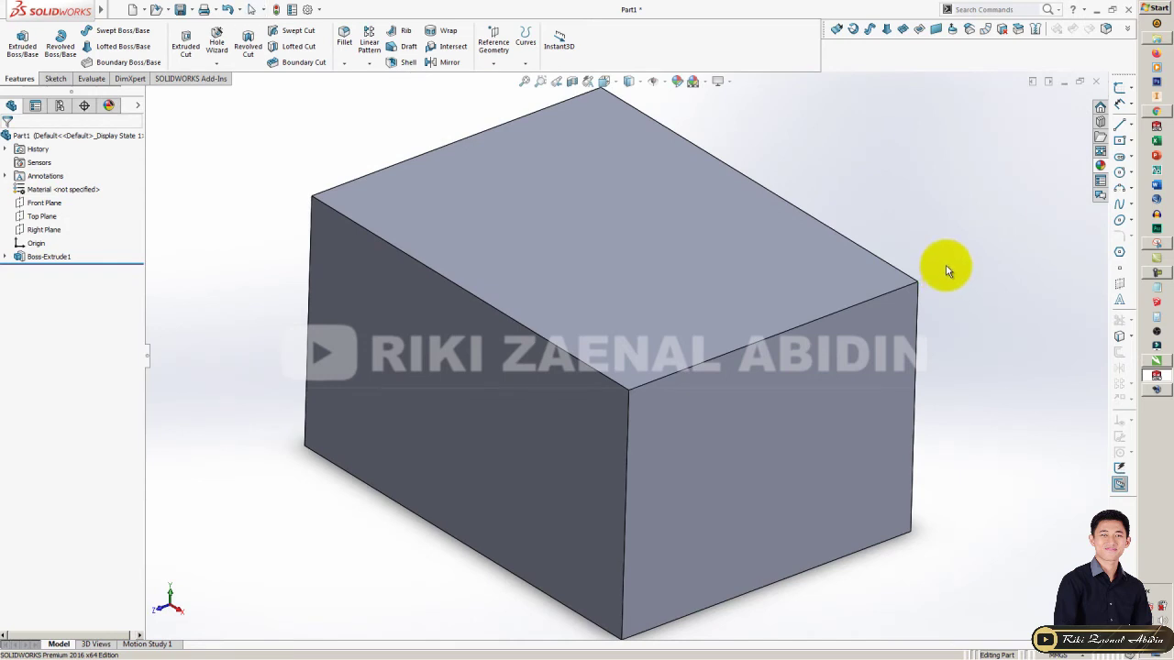
{"action": "middle_click_drag", "start_coordinate": [948, 271], "coordinate": [950, 258], "text": "shift"}
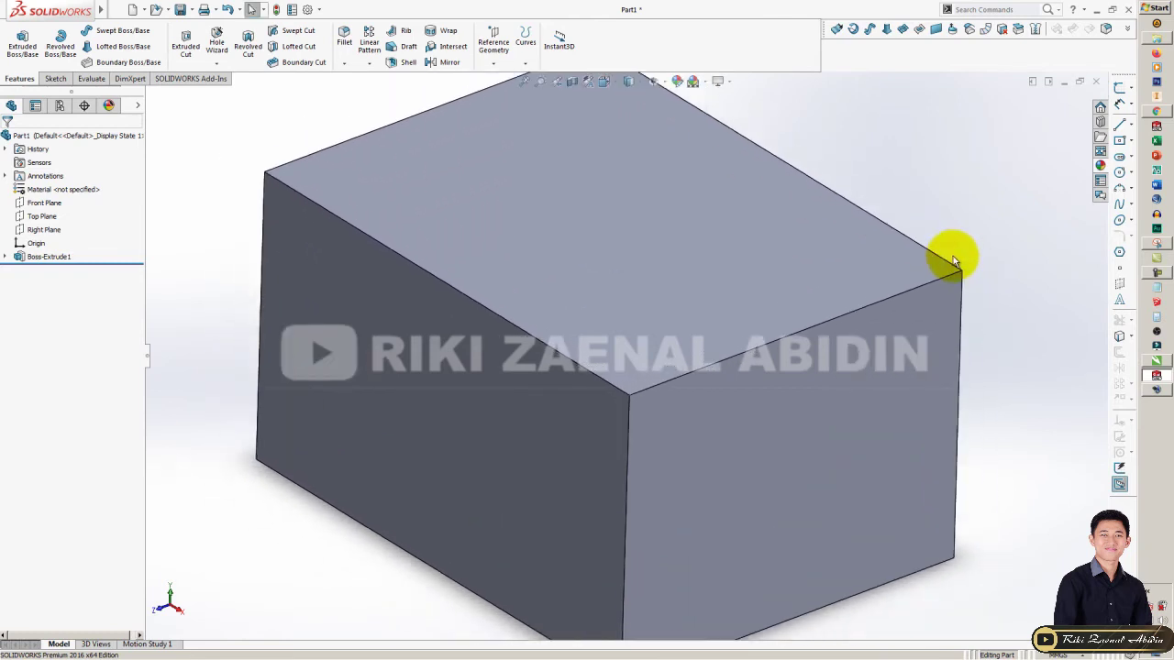
{"action": "scroll", "coordinate": [949, 248], "scroll_direction": "down", "scroll_amount": 3}
{"action": "scroll", "coordinate": [951, 294], "scroll_direction": "up", "scroll_amount": 5}
{"action": "scroll", "coordinate": [951, 309], "scroll_direction": "up", "scroll_amount": 3}
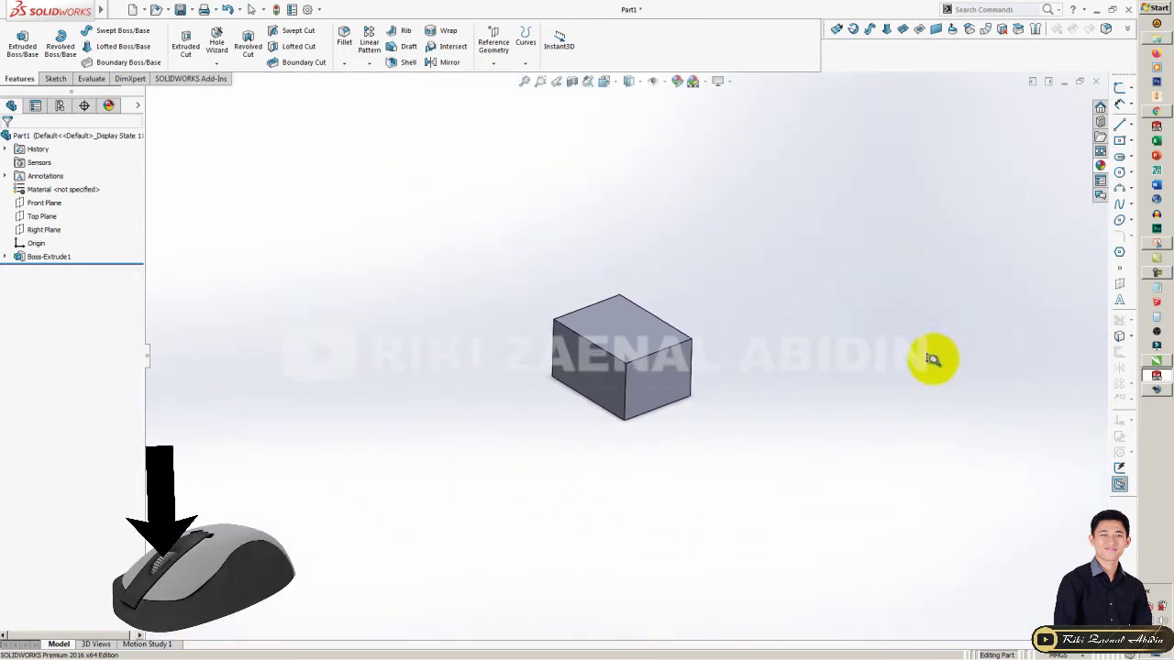
{"action": "scroll", "coordinate": [932, 357], "scroll_direction": "down", "scroll_amount": 5}
{"action": "scroll", "coordinate": [938, 267], "scroll_direction": "down", "scroll_amount": 1}
{"action": "scroll", "coordinate": [948, 270], "scroll_direction": "up", "scroll_amount": 5}
{"action": "scroll", "coordinate": [933, 344], "scroll_direction": "up", "scroll_amount": 2}
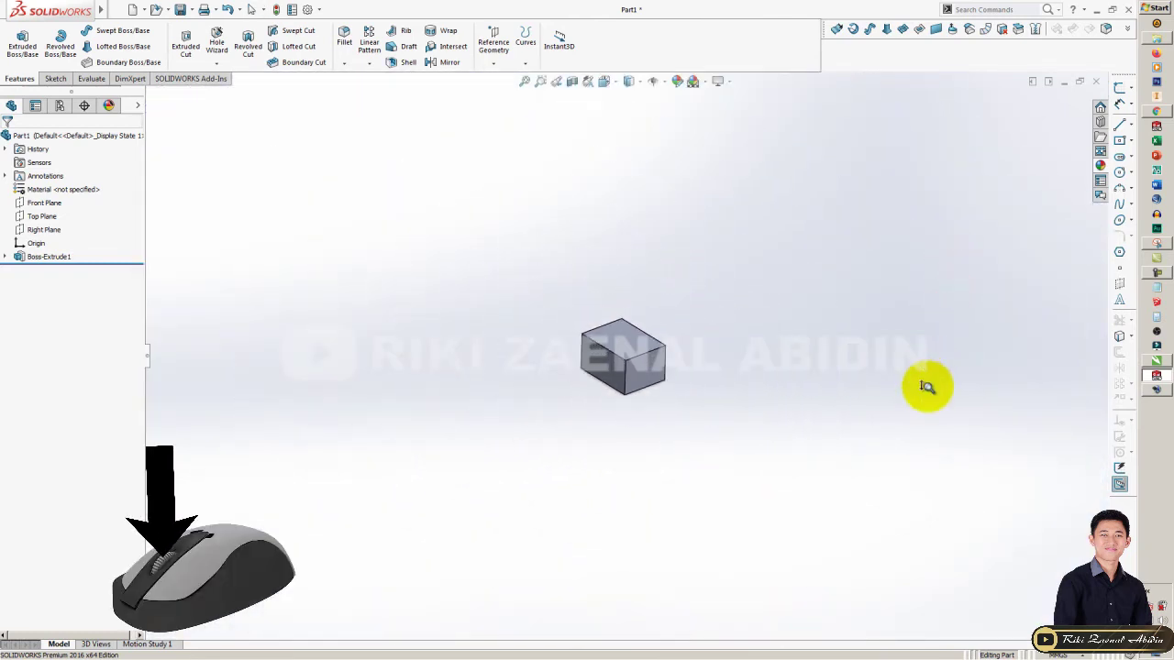
{"action": "scroll", "coordinate": [923, 385], "scroll_direction": "down", "scroll_amount": 3}
{"action": "scroll", "coordinate": [944, 275], "scroll_direction": "down", "scroll_amount": 3}
{"action": "mouse_move", "coordinate": [950, 242]}
{"action": "middle_mouse_down", "text": "shift"}
{"action": "mouse_move", "coordinate": [965, 356]}
{"action": "mouse_move", "coordinate": [985, 278]}
{"action": "mouse_move", "coordinate": [980, 327]}
{"action": "mouse_move", "coordinate": [981, 254]}
{"action": "mouse_move", "coordinate": [980, 272]}
{"action": "middle_mouse_up", "text": "shift"}
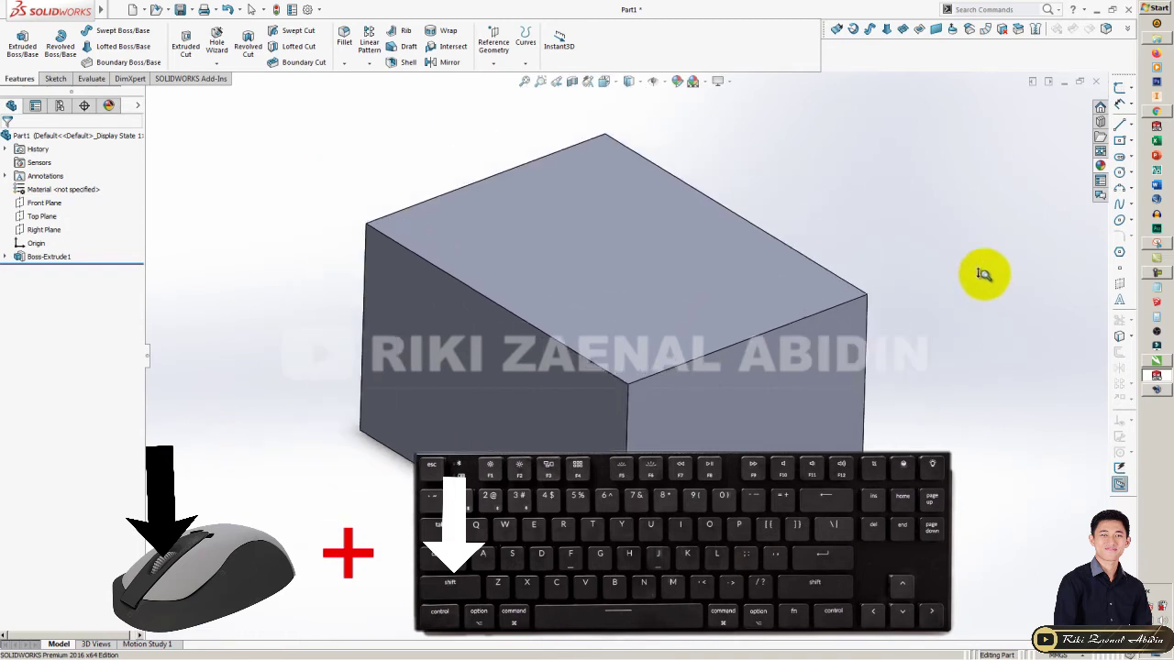
Step: Zoom to Fit the box, then orbit it to a front-right view showing other faces
{"action": "right_click", "coordinate": [931, 218]}
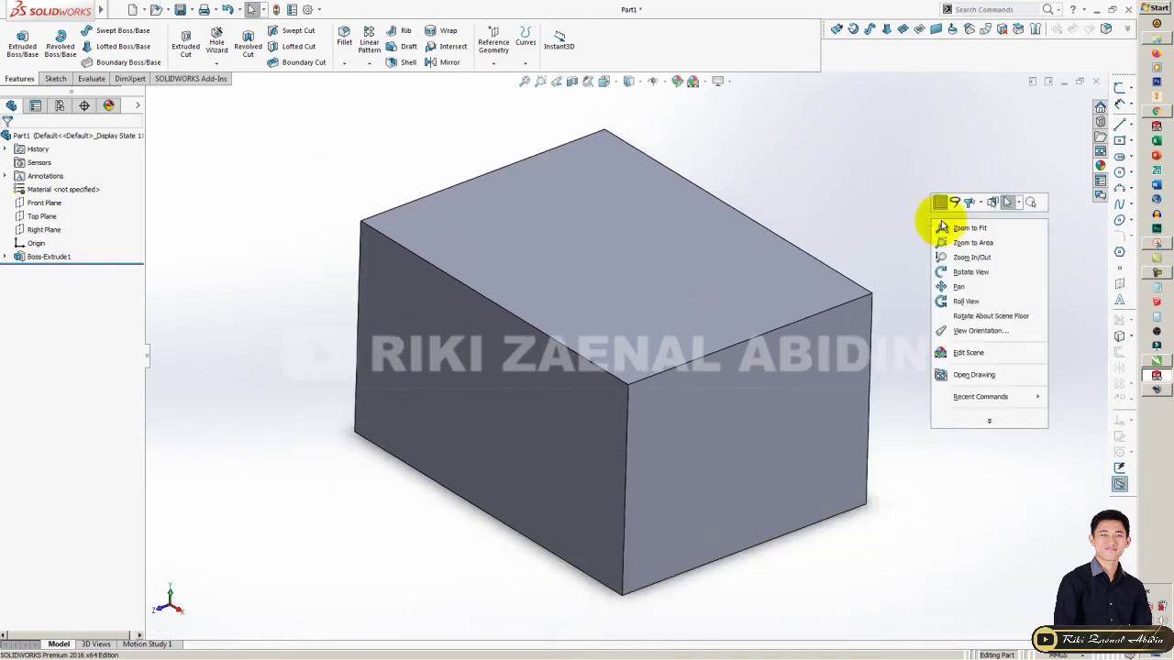
{"action": "left_click", "coordinate": [867, 248]}
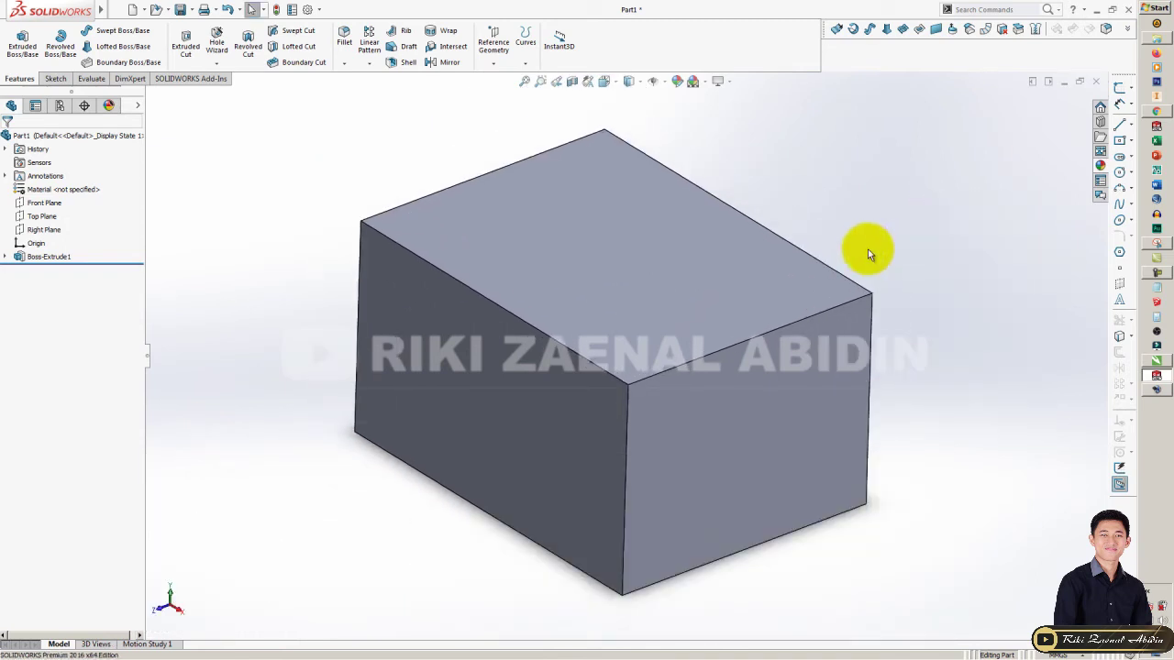
{"action": "mouse_move", "coordinate": [805, 434]}
{"action": "middle_mouse_down"}
{"action": "mouse_move", "coordinate": [728, 388]}
{"action": "mouse_move", "coordinate": [687, 398]}
{"action": "mouse_move", "coordinate": [802, 375]}
{"action": "mouse_move", "coordinate": [663, 412]}
{"action": "mouse_move", "coordinate": [663, 432]}
{"action": "mouse_move", "coordinate": [602, 437]}
{"action": "mouse_move", "coordinate": [731, 414]}
{"action": "mouse_move", "coordinate": [657, 409]}
{"action": "mouse_move", "coordinate": [654, 449]}
{"action": "mouse_move", "coordinate": [703, 395]}
{"action": "mouse_move", "coordinate": [703, 414]}
{"action": "mouse_move", "coordinate": [556, 469]}
{"action": "mouse_move", "coordinate": [672, 445]}
{"action": "mouse_move", "coordinate": [574, 432]}
{"action": "mouse_move", "coordinate": [414, 482]}
{"action": "mouse_move", "coordinate": [642, 452]}
{"action": "mouse_move", "coordinate": [632, 551]}
{"action": "mouse_move", "coordinate": [537, 498]}
{"action": "mouse_move", "coordinate": [668, 470]}
{"action": "mouse_move", "coordinate": [694, 519]}
{"action": "mouse_move", "coordinate": [542, 519]}
{"action": "mouse_move", "coordinate": [642, 464]}
{"action": "mouse_move", "coordinate": [605, 466]}
{"action": "mouse_move", "coordinate": [762, 470]}
{"action": "middle_mouse_up"}
{"action": "mouse_move", "coordinate": [565, 476]}
{"action": "middle_mouse_down"}
{"action": "mouse_move", "coordinate": [721, 471]}
{"action": "mouse_move", "coordinate": [648, 435]}
{"action": "mouse_move", "coordinate": [553, 487]}
{"action": "mouse_move", "coordinate": [700, 479]}
{"action": "mouse_move", "coordinate": [846, 372]}
{"action": "mouse_move", "coordinate": [660, 544]}
{"action": "mouse_move", "coordinate": [475, 484]}
{"action": "mouse_move", "coordinate": [810, 309]}
{"action": "mouse_move", "coordinate": [531, 485]}
{"action": "mouse_move", "coordinate": [658, 537]}
{"action": "mouse_move", "coordinate": [546, 460]}
{"action": "mouse_move", "coordinate": [596, 425]}
{"action": "mouse_move", "coordinate": [541, 458]}
{"action": "mouse_move", "coordinate": [489, 468]}
{"action": "mouse_move", "coordinate": [574, 464]}
{"action": "mouse_move", "coordinate": [537, 419]}
{"action": "mouse_move", "coordinate": [549, 377]}
{"action": "mouse_move", "coordinate": [401, 440]}
{"action": "middle_mouse_up"}
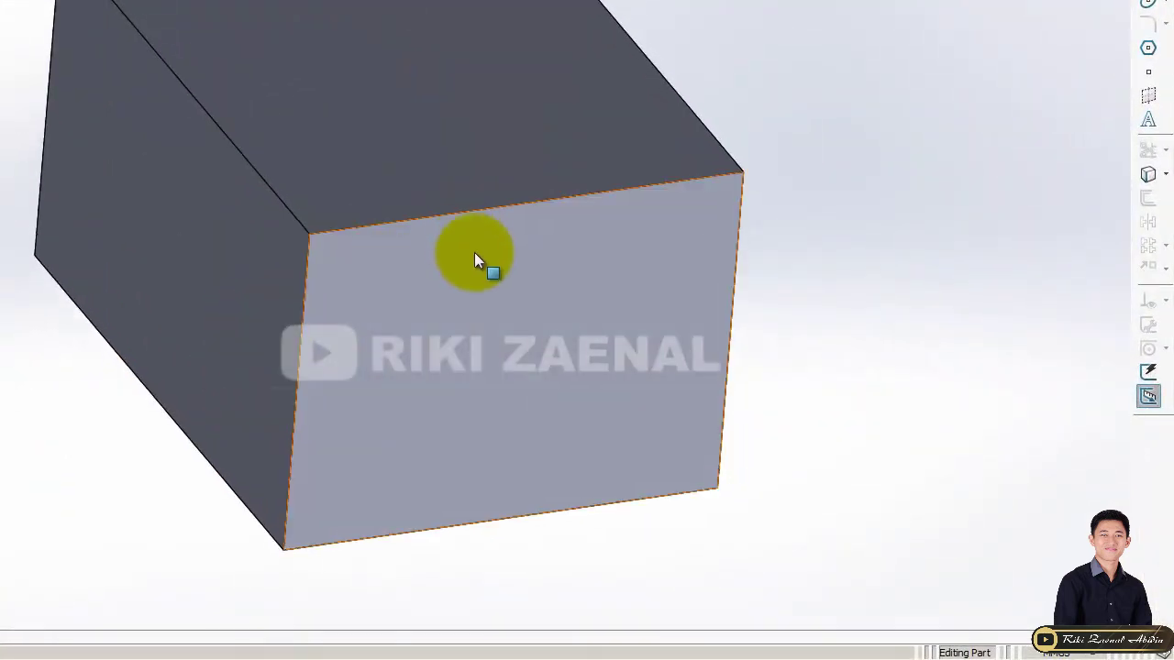
Step: Switch to Pan and slide the box view right in two drags
{"action": "right_click", "coordinate": [781, 4]}
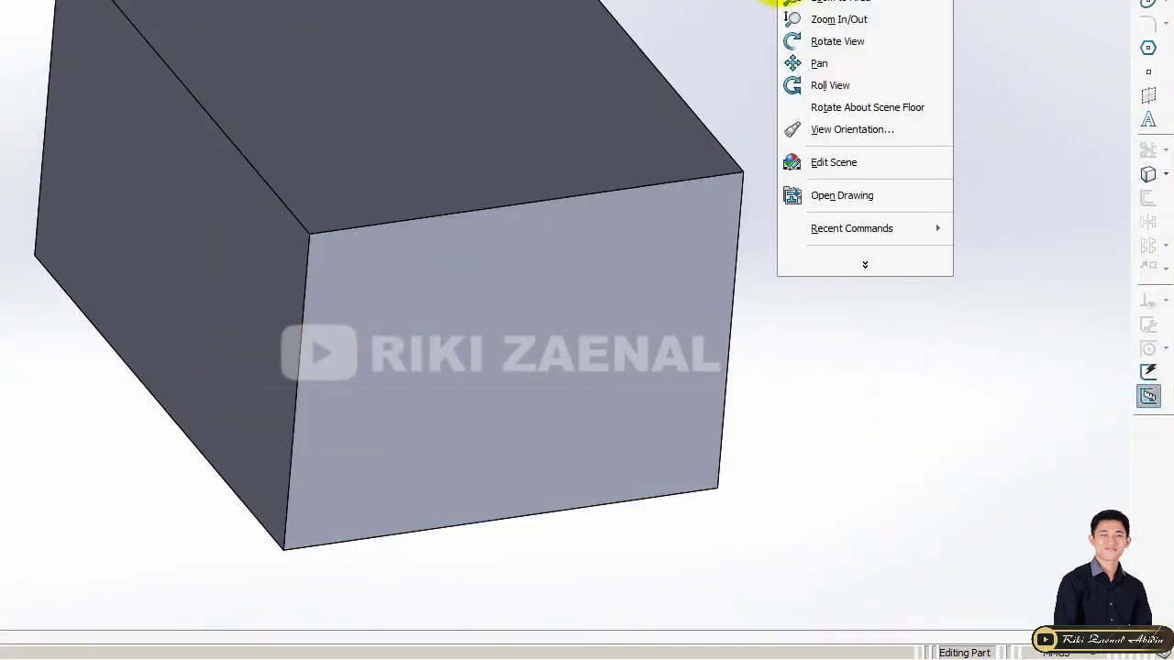
{"action": "left_click", "coordinate": [829, 61]}
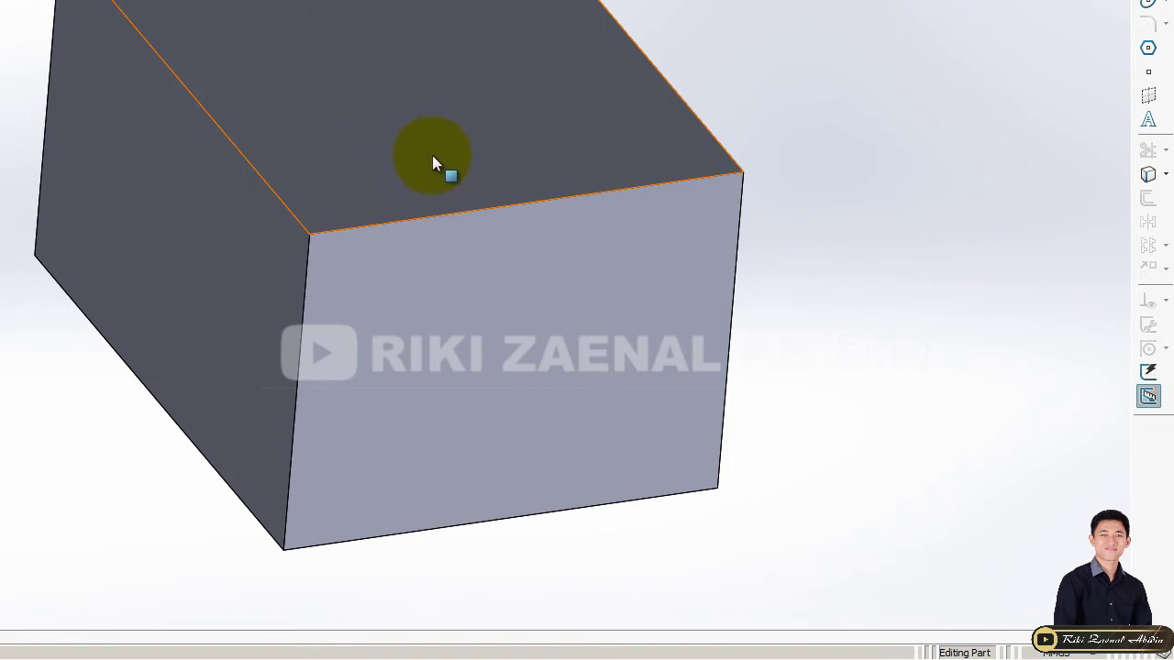
{"action": "mouse_move", "coordinate": [413, 169]}
{"action": "left_mouse_down"}
{"action": "mouse_move", "coordinate": [790, 182]}
{"action": "mouse_move", "coordinate": [125, 191]}
{"action": "left_mouse_up"}
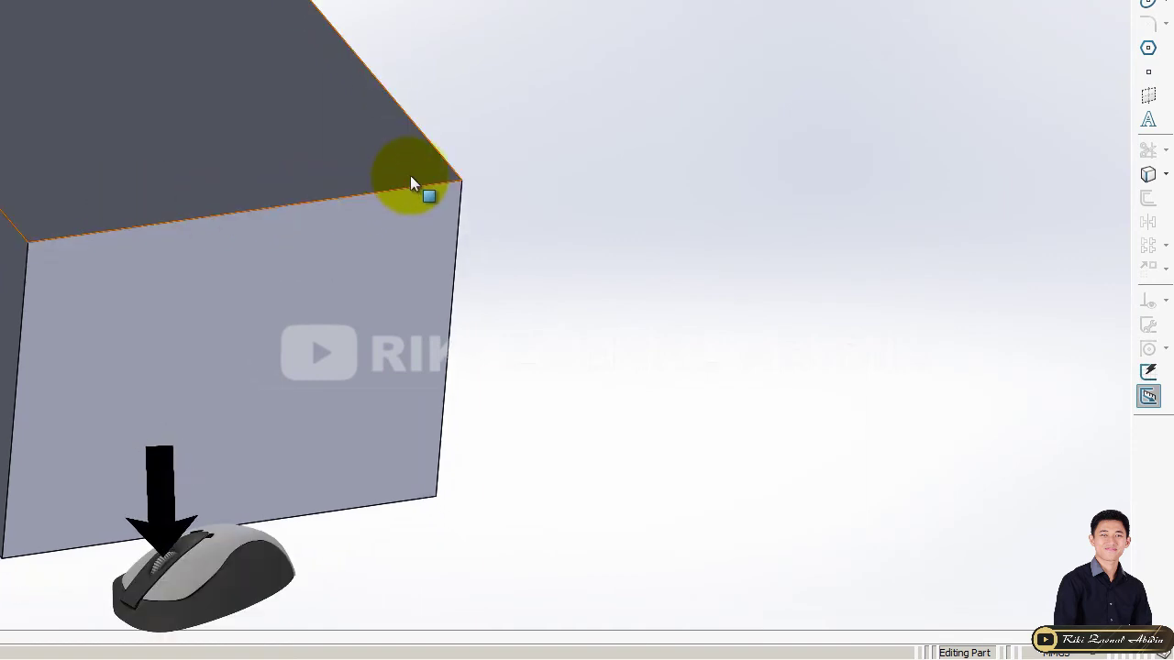
{"action": "mouse_move", "coordinate": [410, 184]}
{"action": "middle_mouse_down", "text": "ctrl"}
{"action": "mouse_move", "coordinate": [885, 202]}
{"action": "mouse_move", "coordinate": [283, 183]}
{"action": "mouse_move", "coordinate": [890, 149]}
{"action": "mouse_move", "coordinate": [633, 171]}
{"action": "mouse_move", "coordinate": [695, 174]}
{"action": "mouse_move", "coordinate": [673, 89]}
{"action": "mouse_move", "coordinate": [625, 255]}
{"action": "mouse_move", "coordinate": [485, 306]}
{"action": "mouse_move", "coordinate": [798, 230]}
{"action": "mouse_move", "coordinate": [726, 294]}
{"action": "mouse_move", "coordinate": [806, 117]}
{"action": "middle_mouse_up", "text": "ctrl"}
Step: Bring up and dismiss the right-click view menu, then orbit the block to a near-front view
{"action": "right_click", "coordinate": [942, 188]}
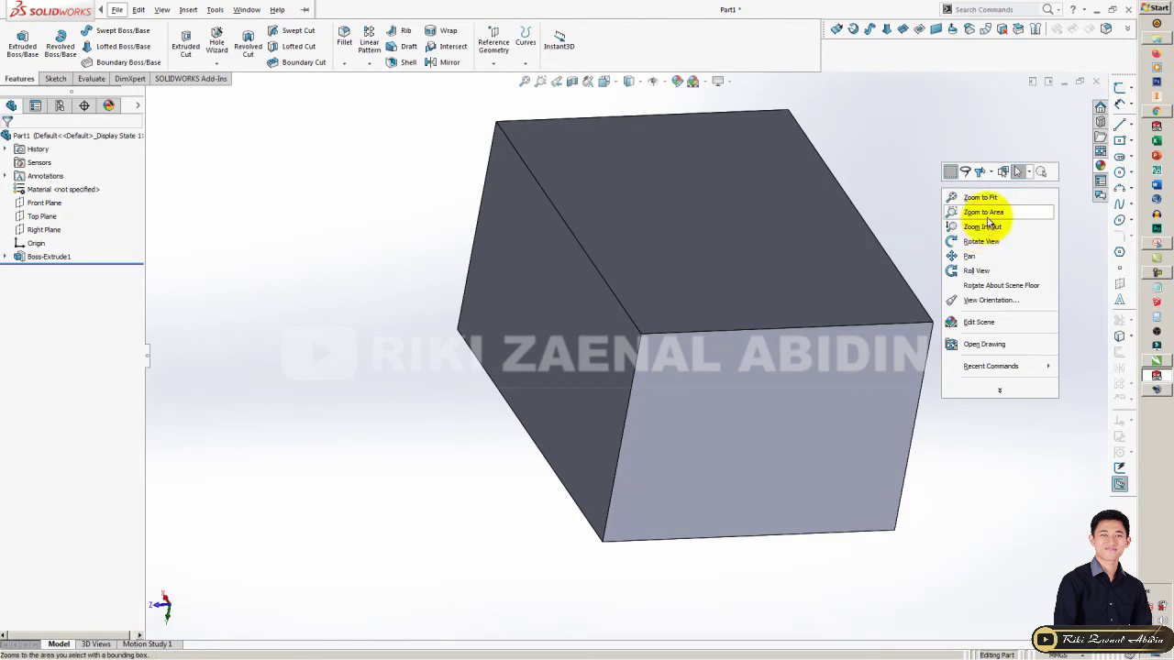
{"action": "key", "text": "Escape"}
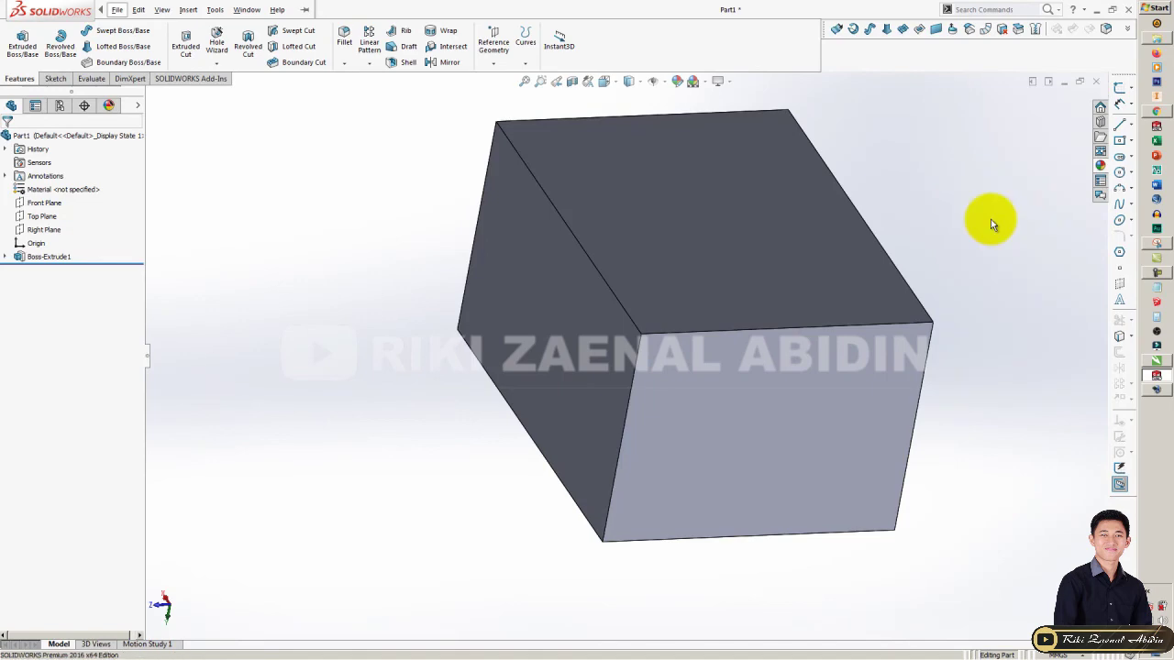
{"action": "right_click", "coordinate": [959, 134]}
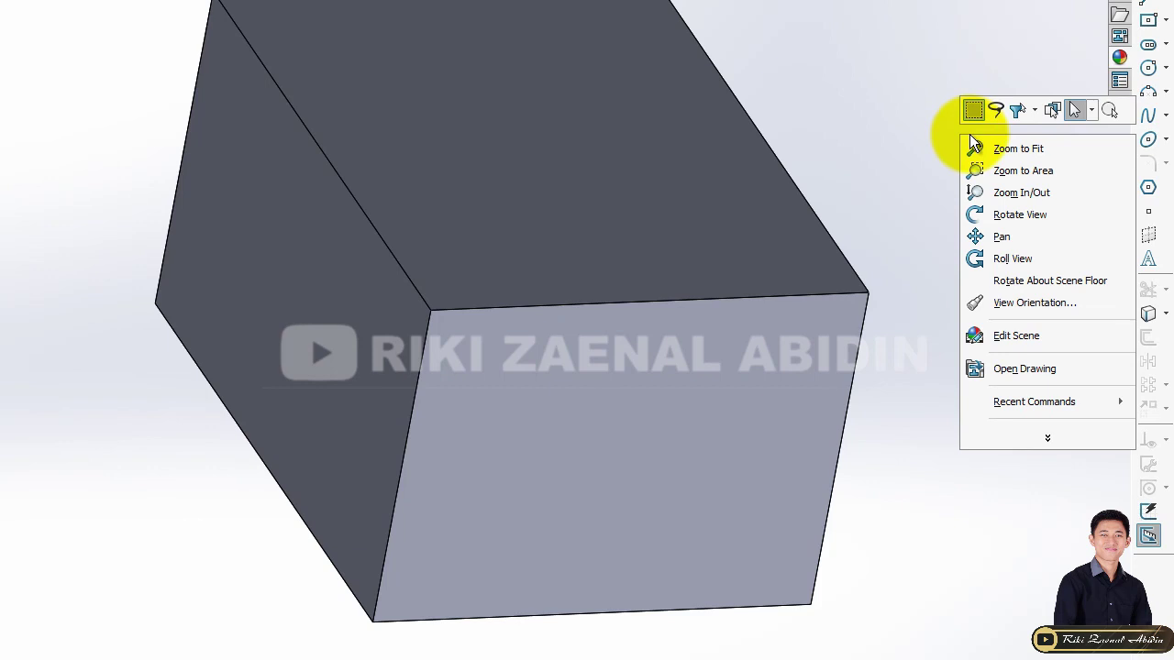
{"action": "left_click", "coordinate": [868, 63]}
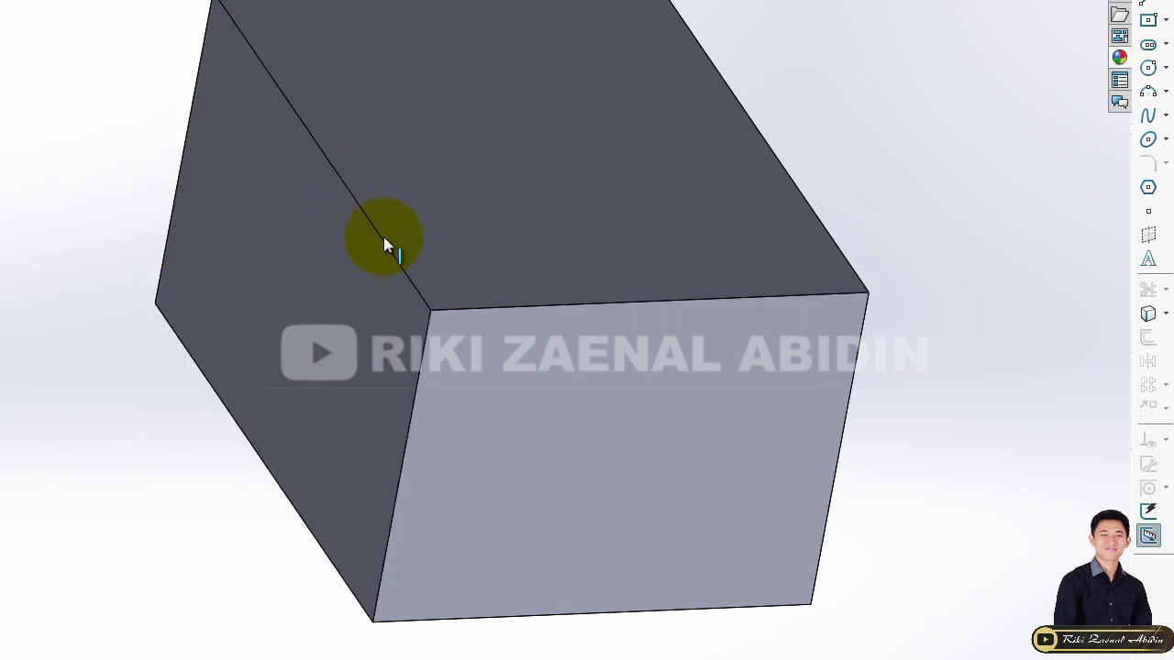
{"action": "middle_click_drag", "start_coordinate": [757, 170], "coordinate": [714, 149]}
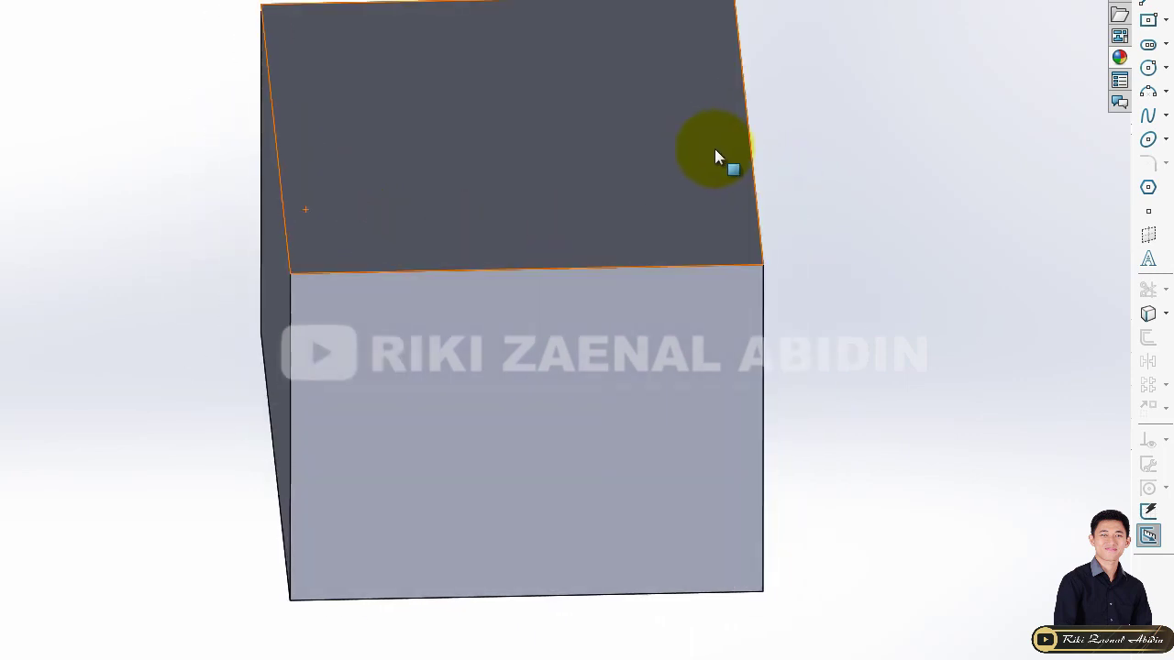